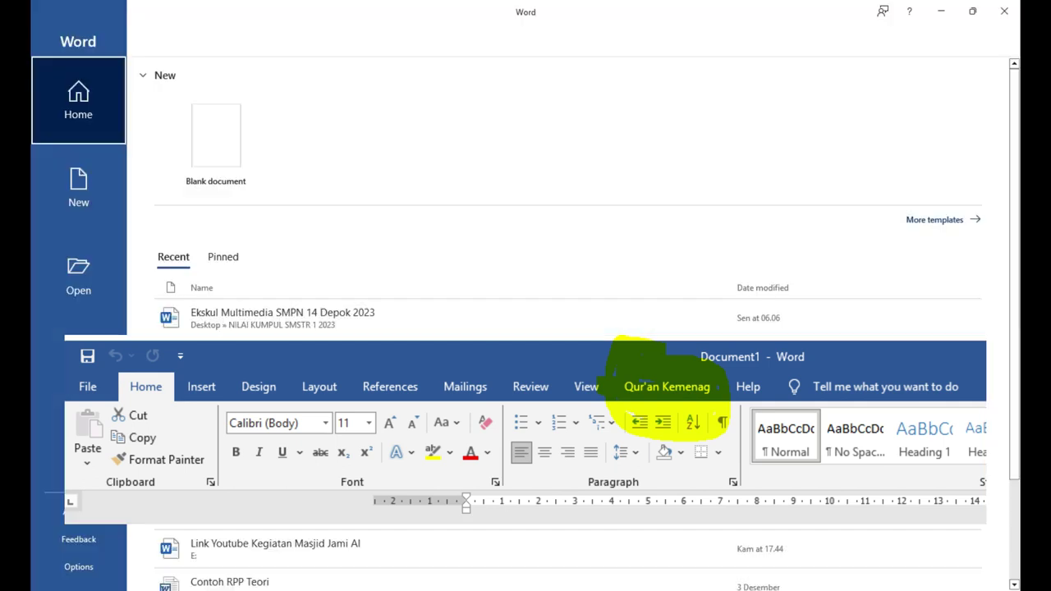
Create blank Document1 from the Word start screen.
click(215, 131)
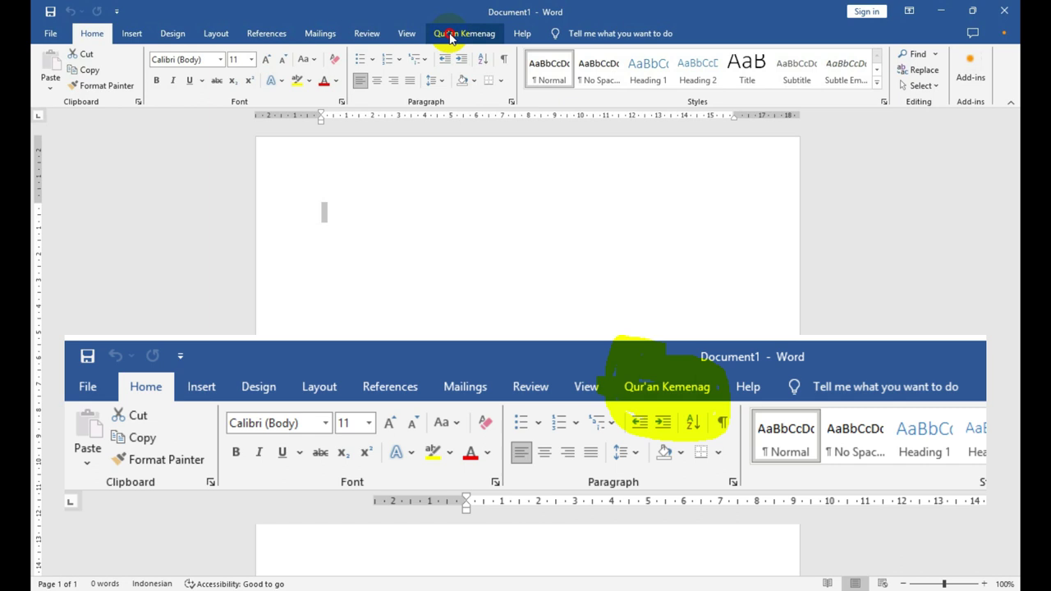
Insert Surah 10. Yunus from verse 10 via the Qur'an Kemenag tab, then minimize Word.
click(450, 36)
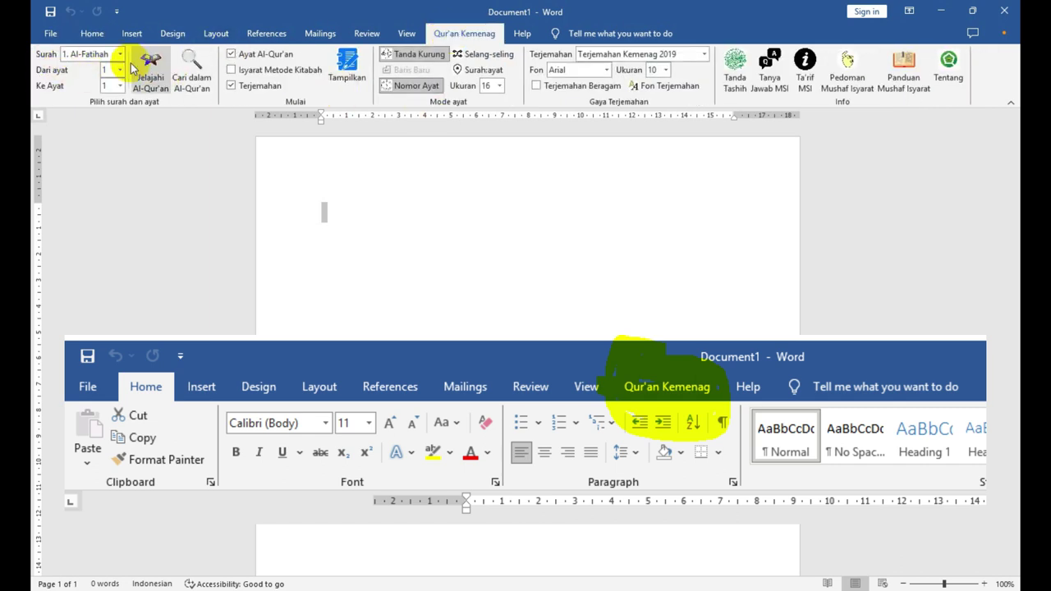
click(128, 54)
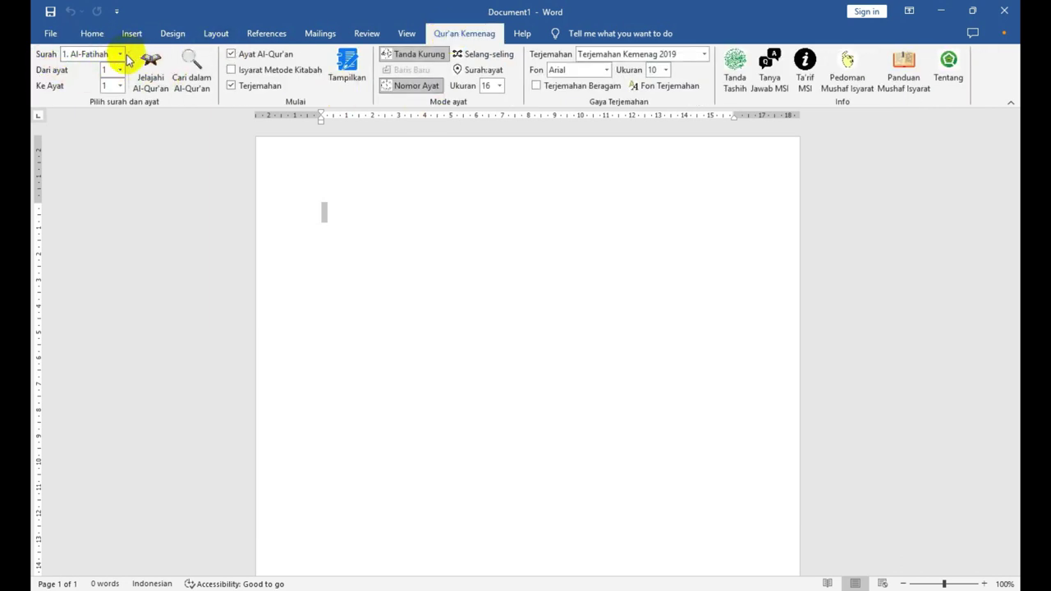
click(121, 55)
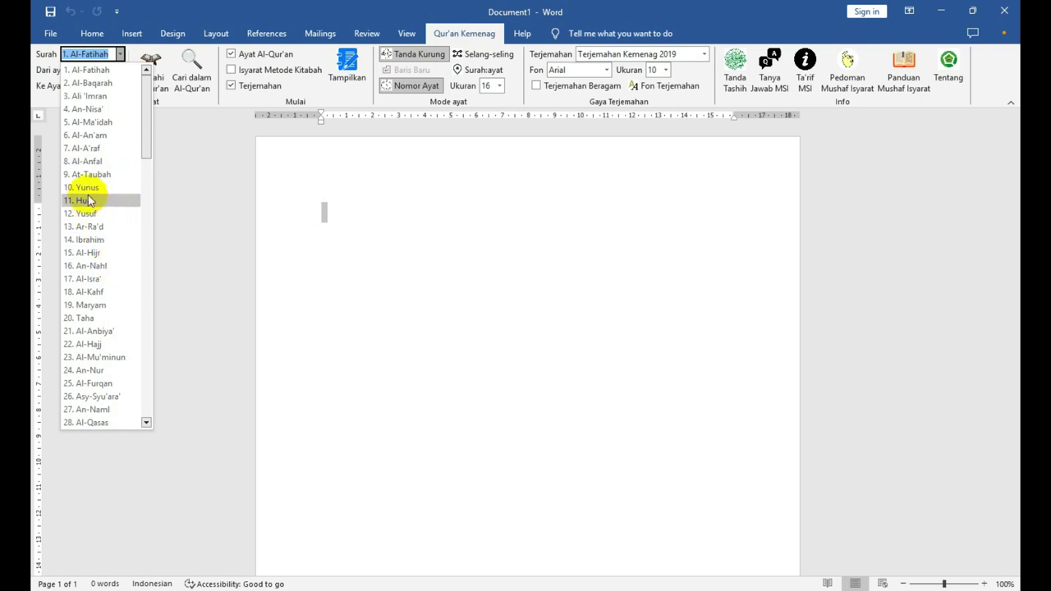
click(83, 188)
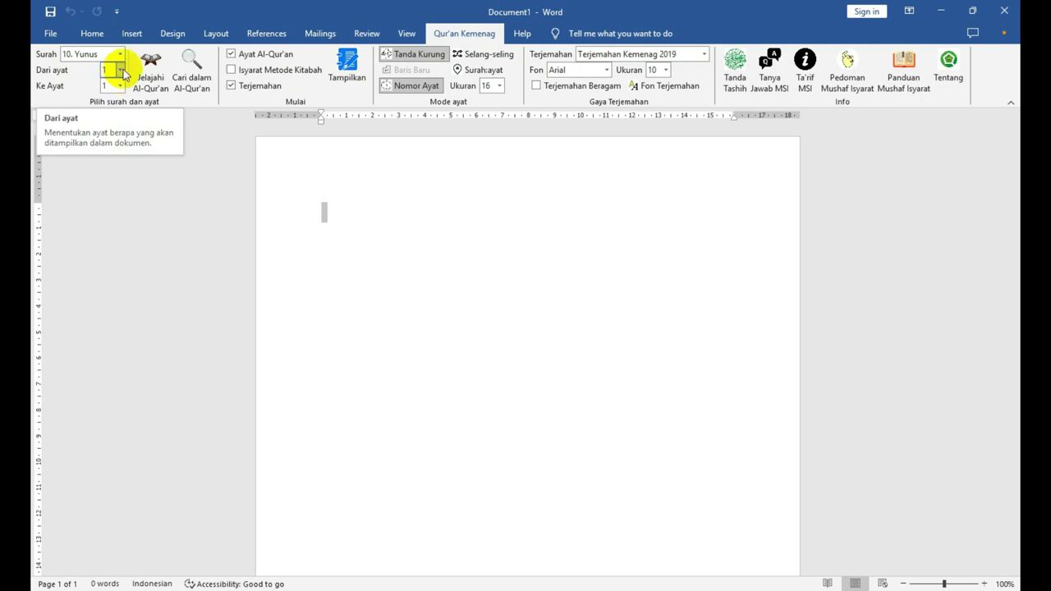
click(120, 72)
click(111, 206)
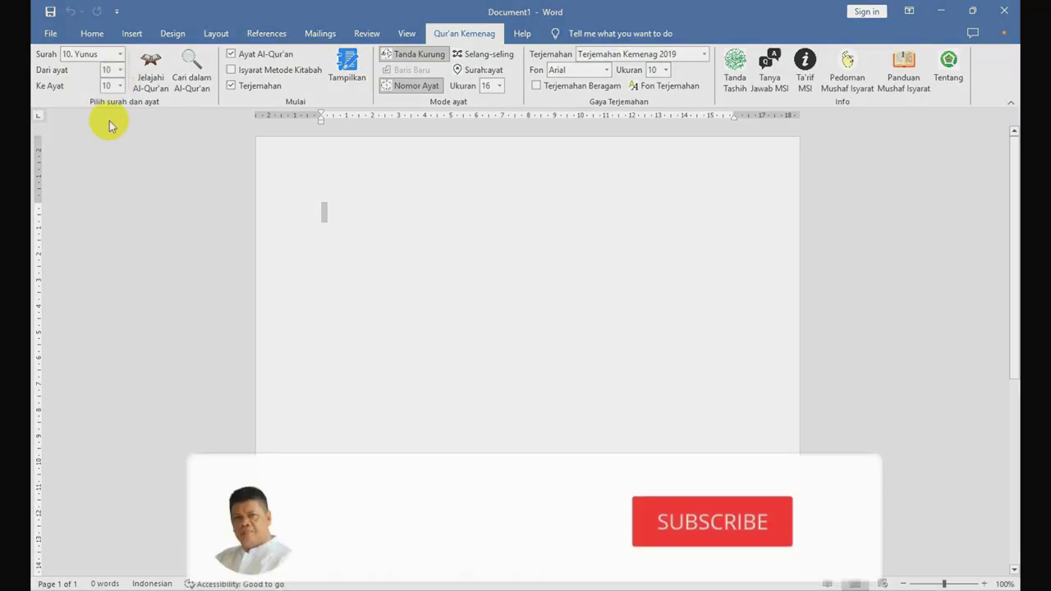
click(346, 65)
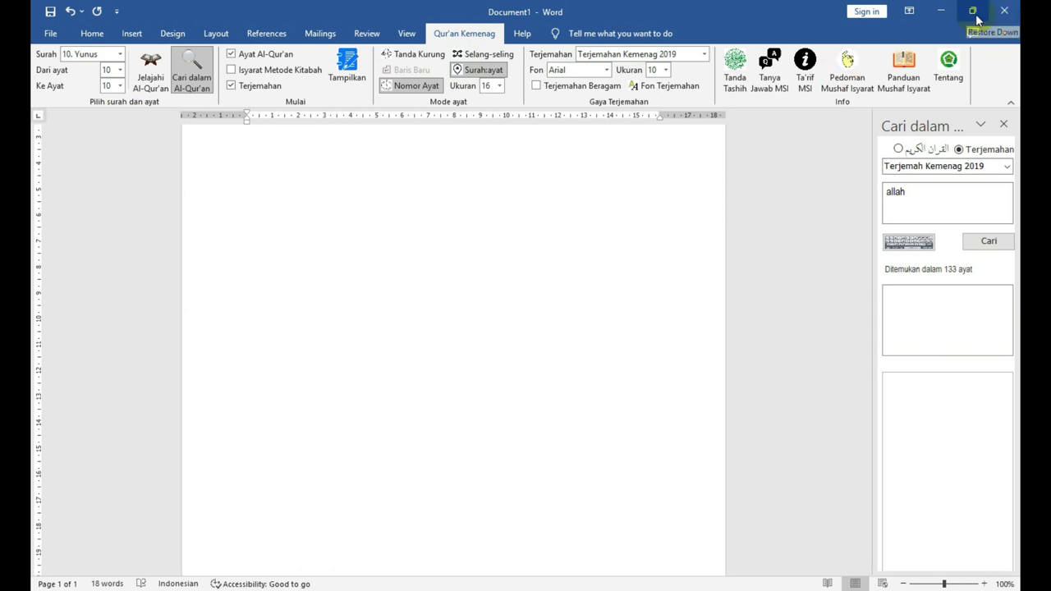
click(942, 10)
Open Chrome under a profile and search the web for 'downoad quran kemenag'.
click(447, 281)
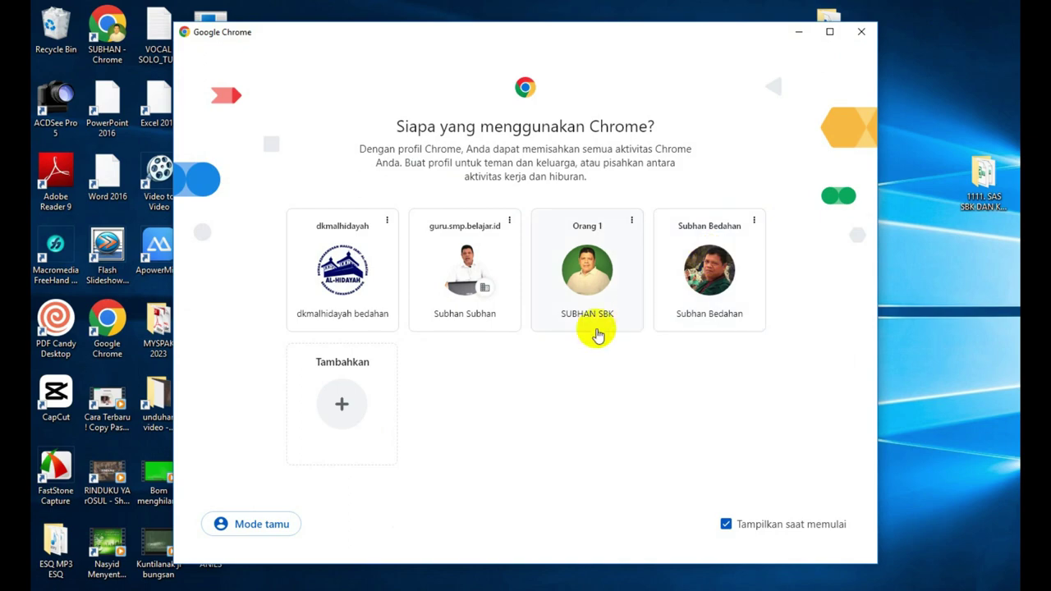
click(583, 277)
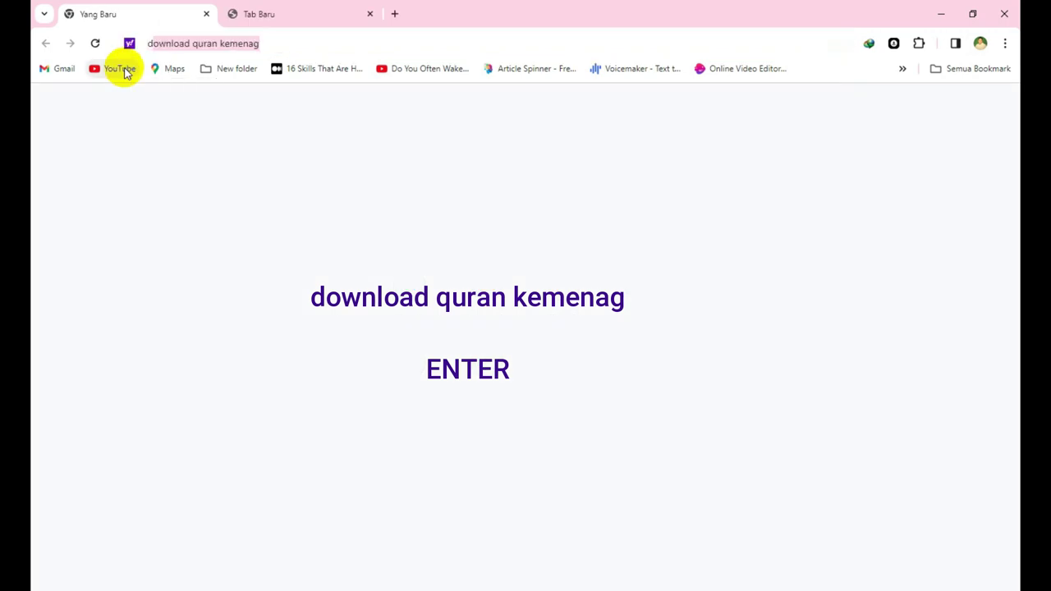
text(downoad quran kemena)
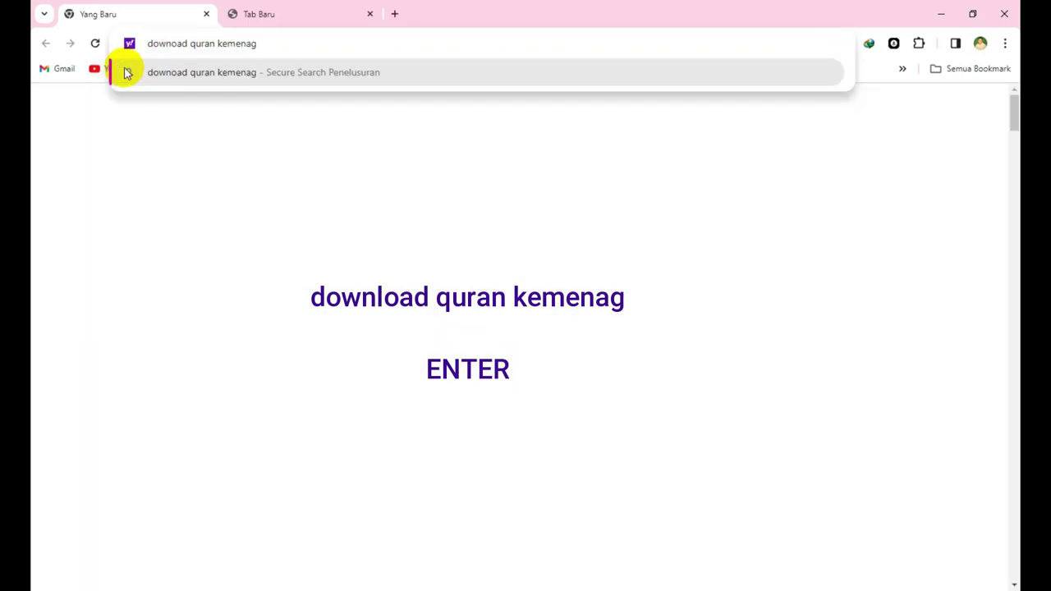
key(Return)
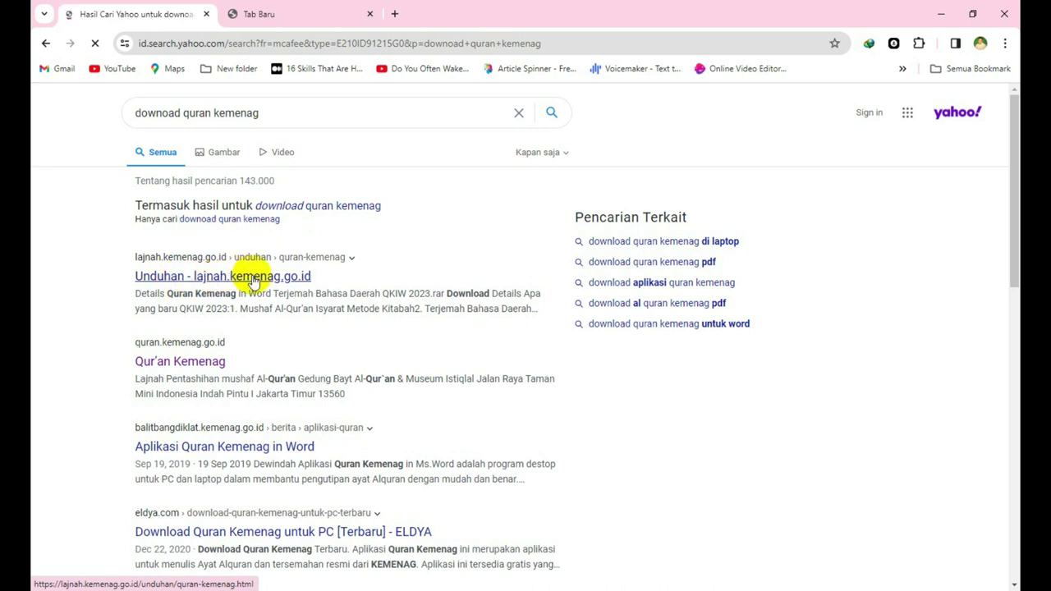
Open the lajnah.kemenag.go.id Unduhan result and scroll down to the Qur'an Kemenag downloads.
click(252, 280)
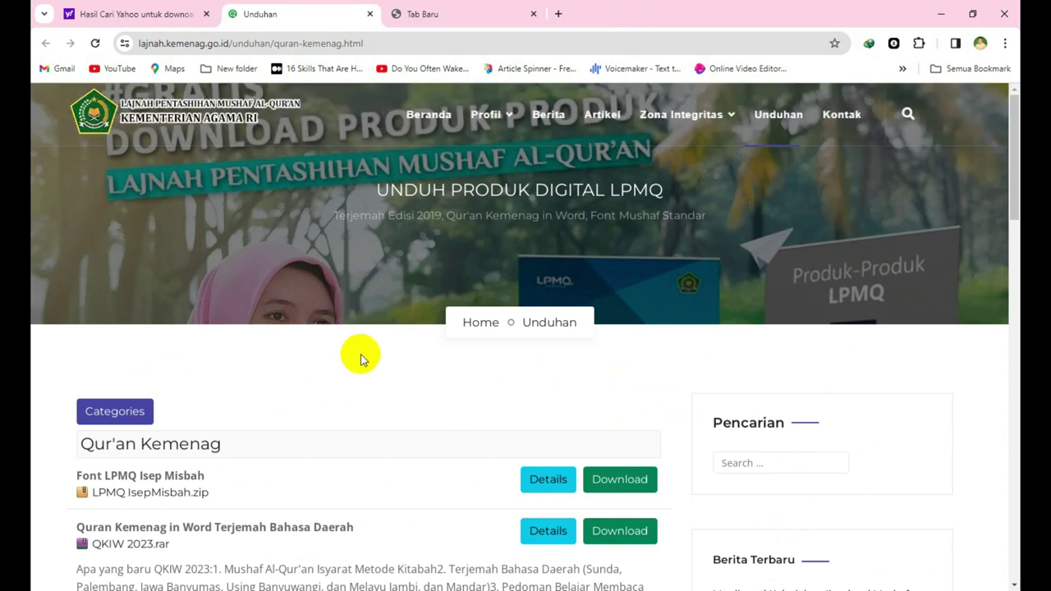
scroll(353, 352, down, 3)
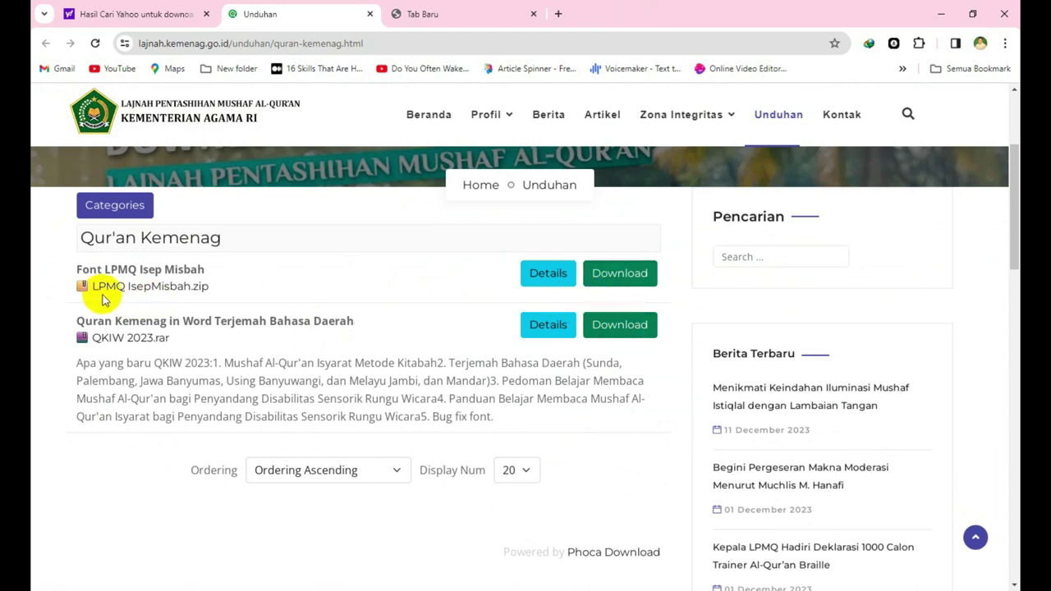
mouse_move(557, 281)
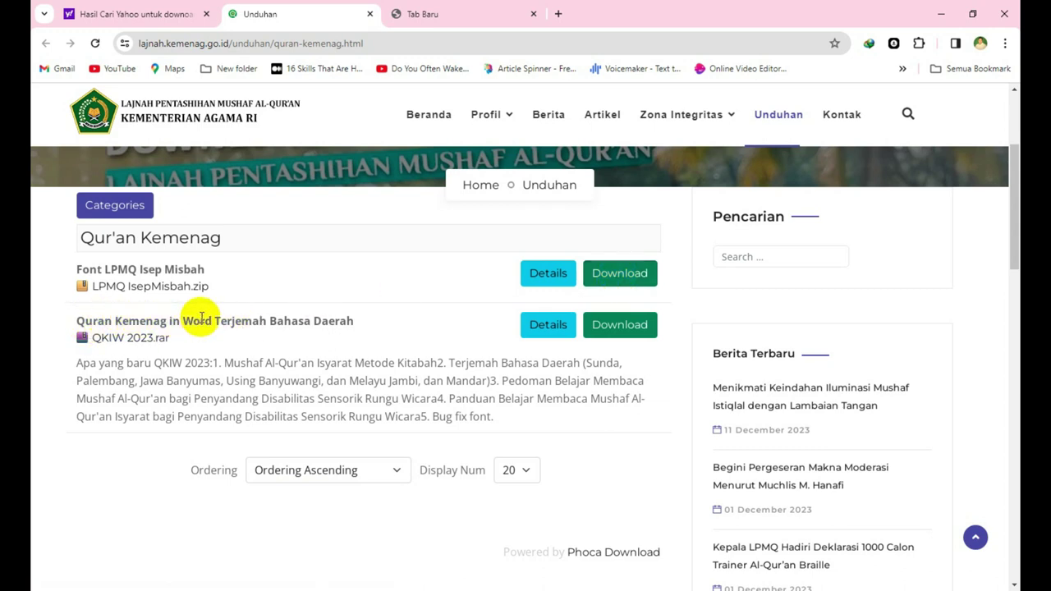
Download the Font LPMQ Isep Misbah archive and the QKIW 2023.rar archive with the download manager.
click(630, 280)
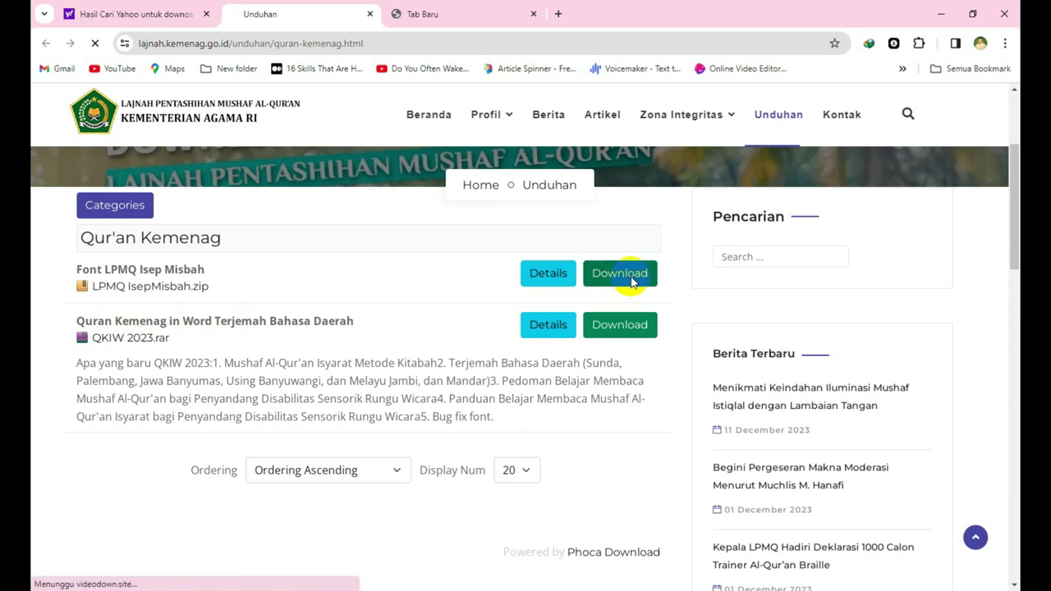
click(493, 351)
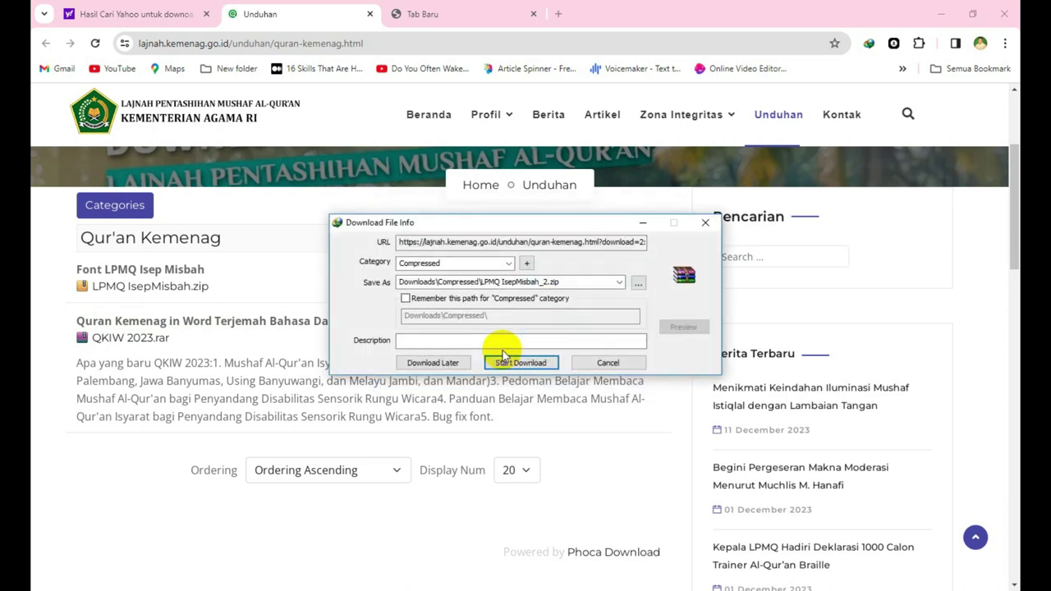
click(514, 370)
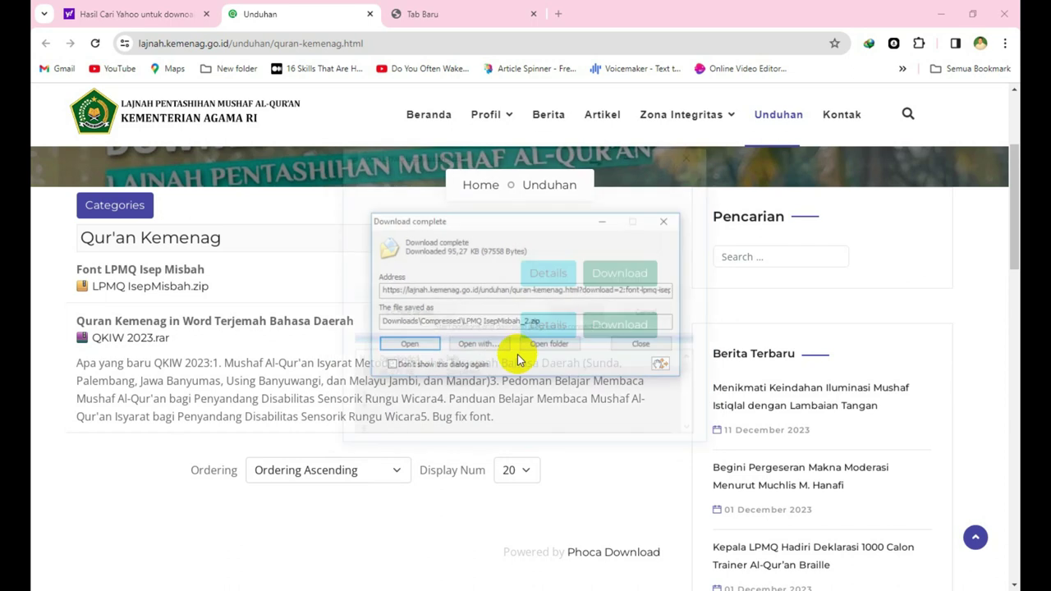
click(642, 345)
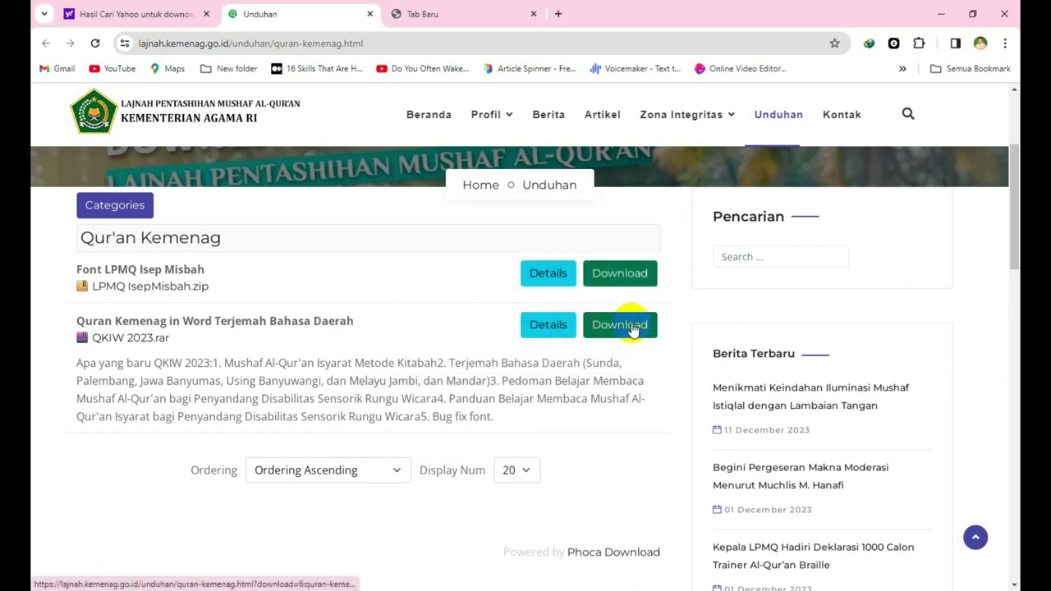
click(633, 330)
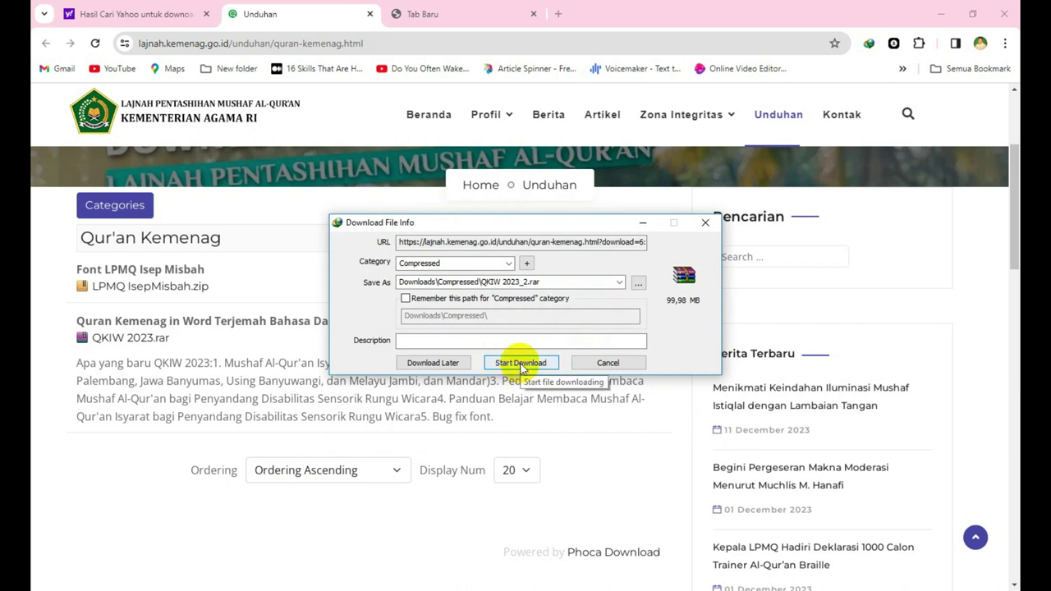
click(520, 363)
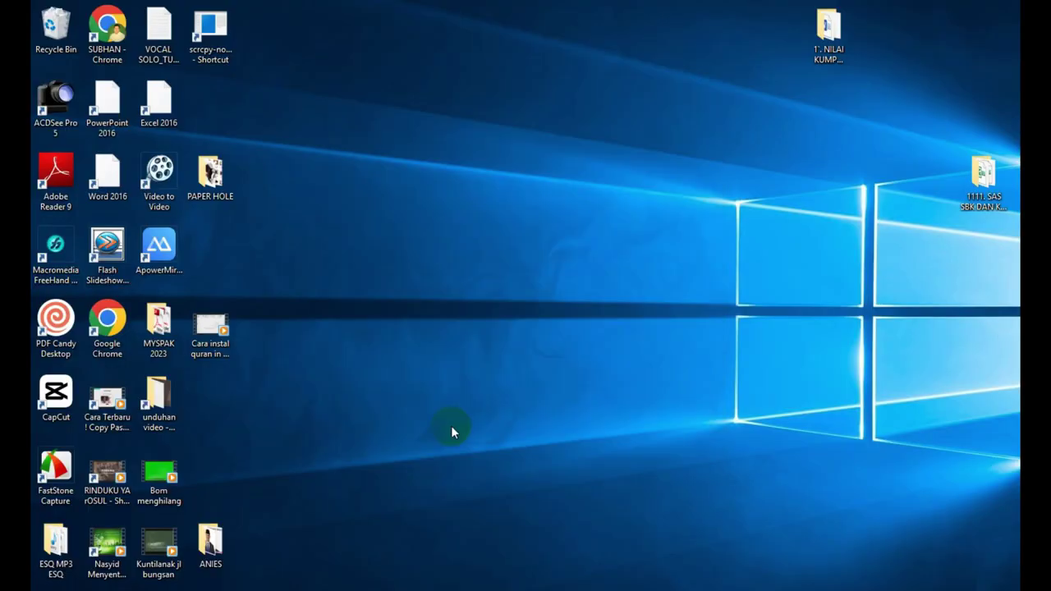
Move the LPMQ IsepMisbah and QKIW 2023 archives from Downloads\Compressed onto the desktop, then close Explorer.
key(super+e)
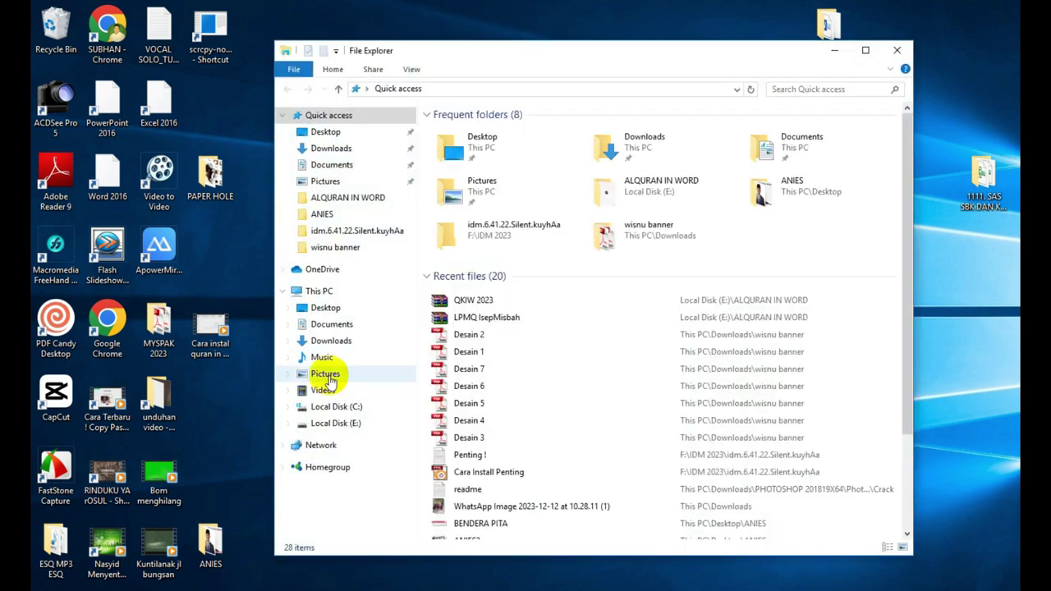
click(314, 152)
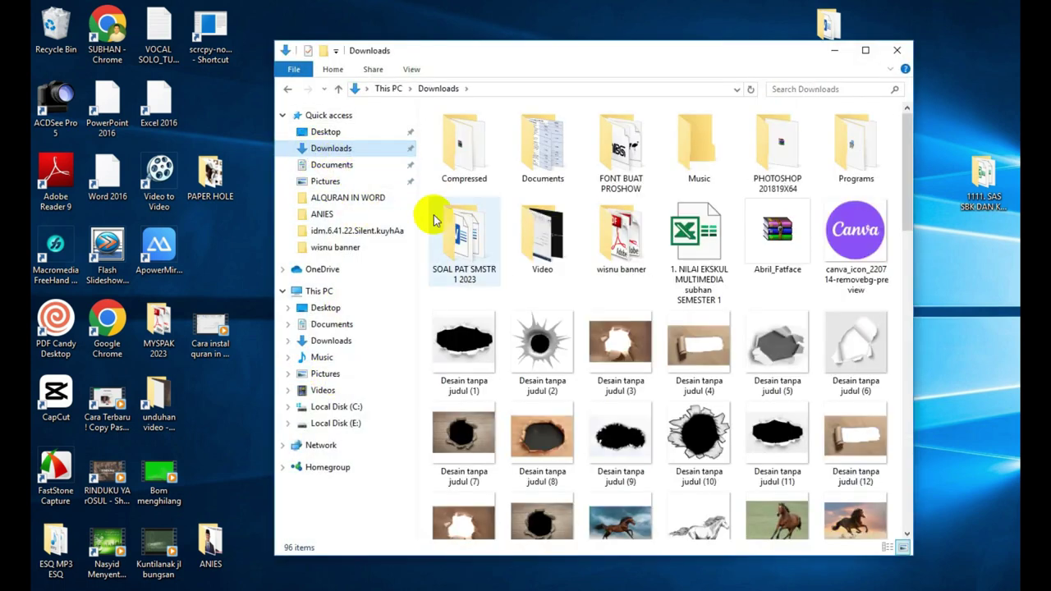
double_click(463, 148)
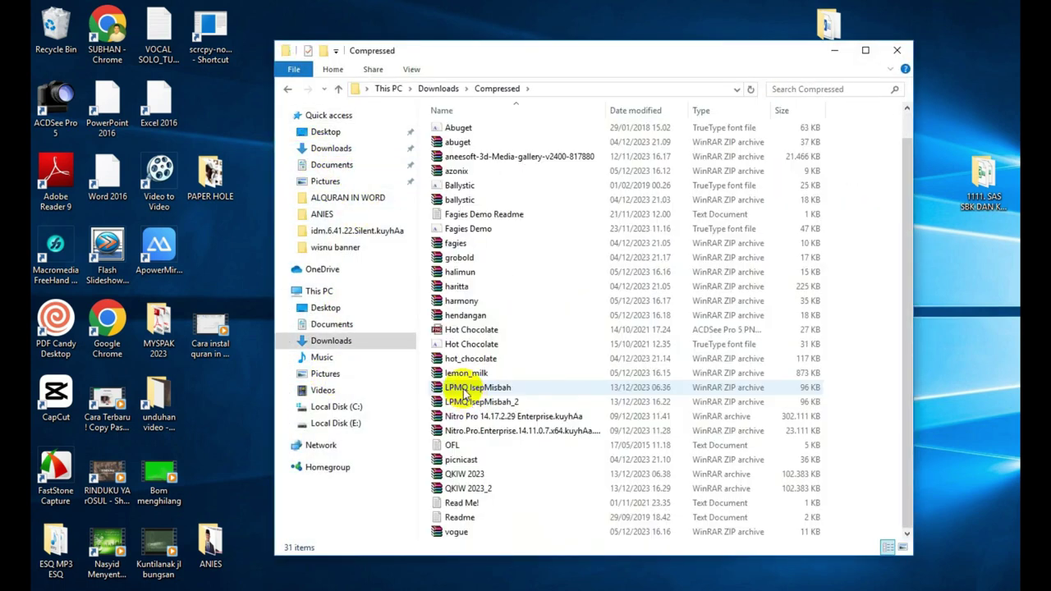
drag(451, 390, 244, 417)
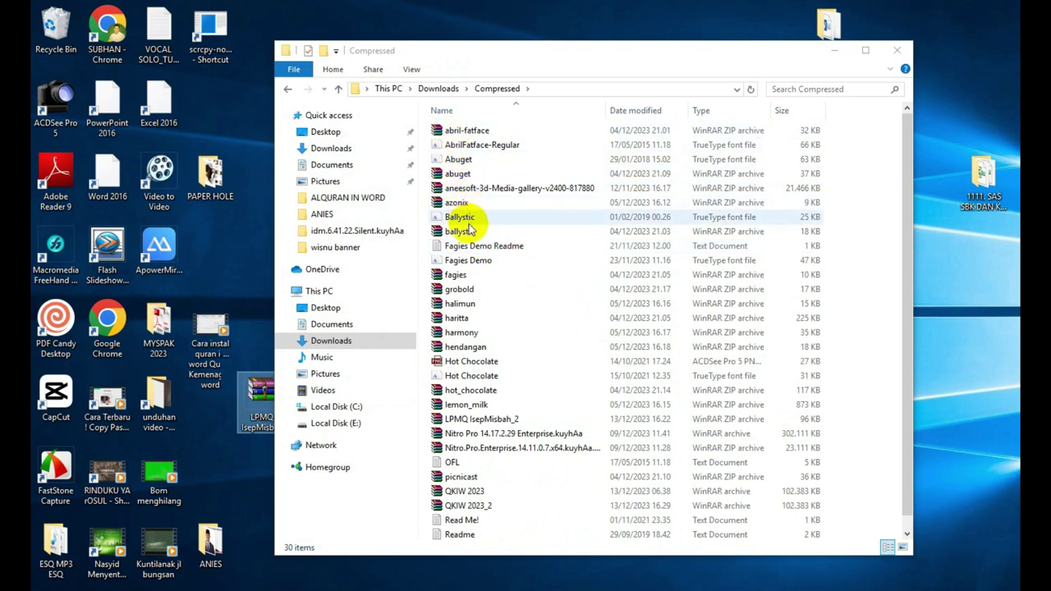
scroll(481, 238, down, 1)
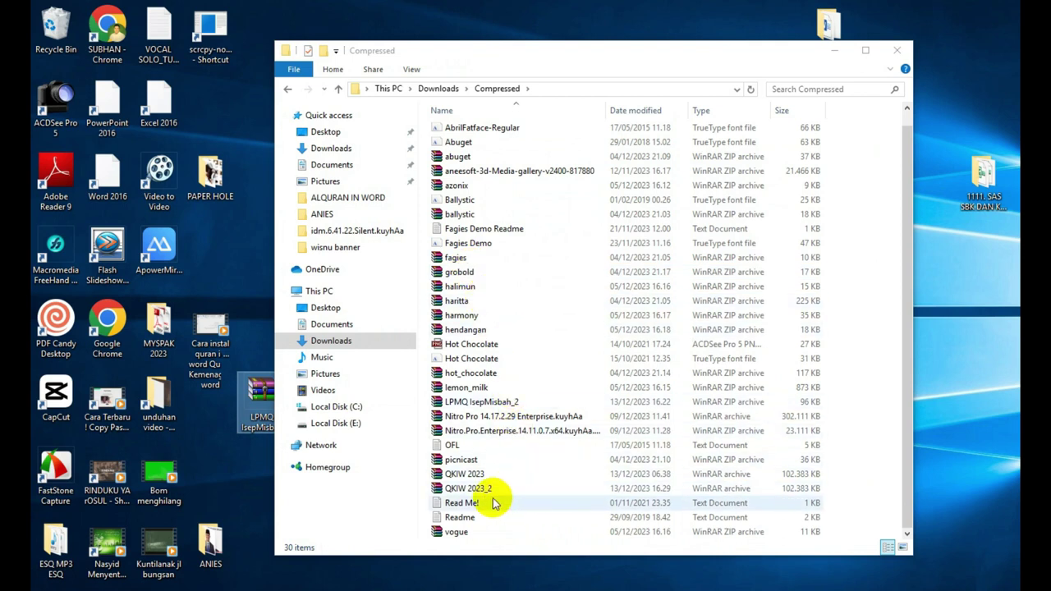
click(473, 479)
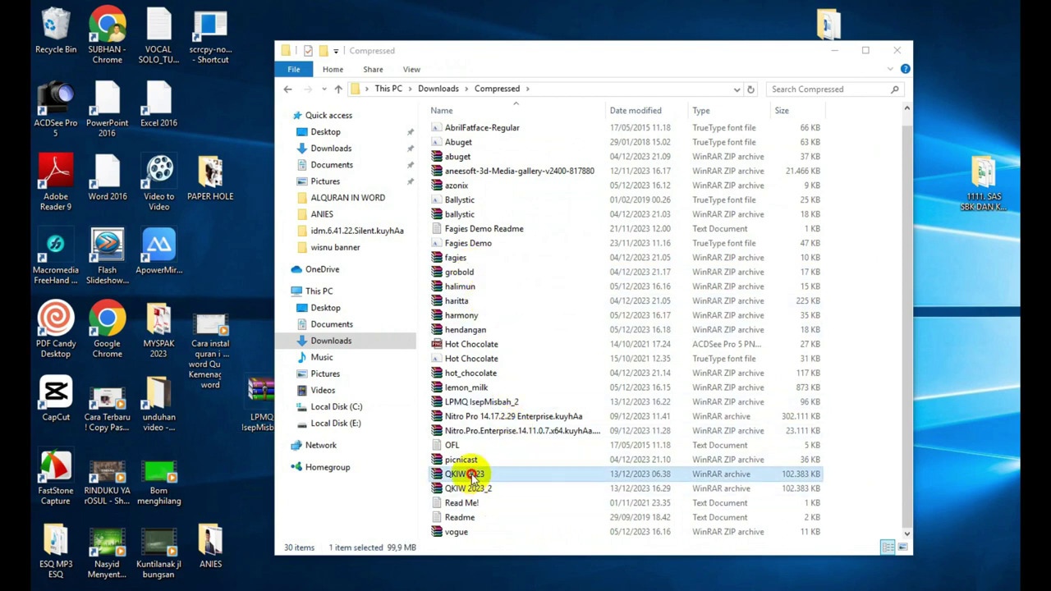
drag(473, 479, 274, 457)
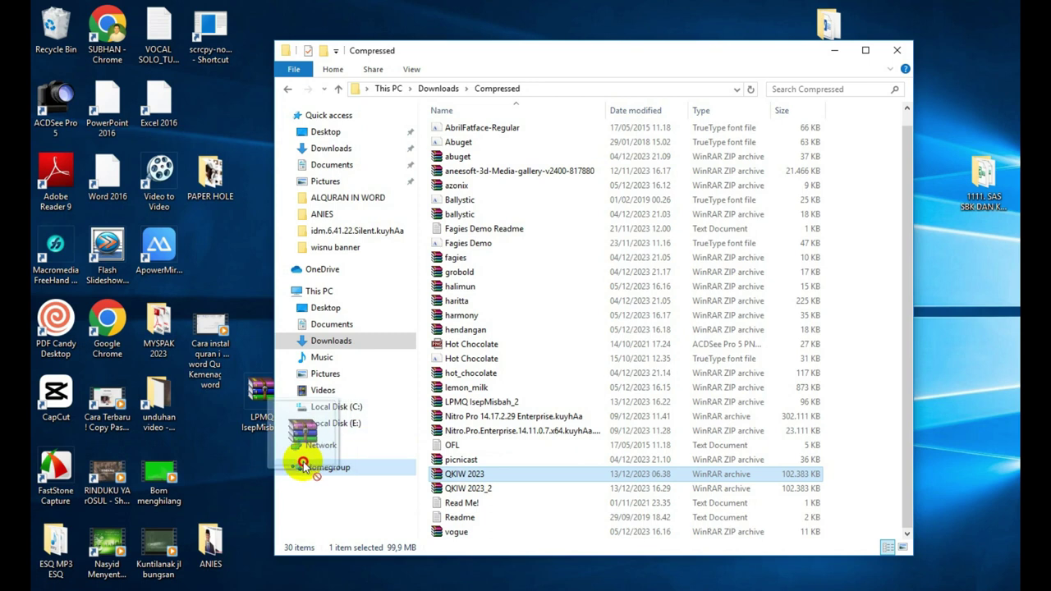
click(898, 52)
right_click(480, 246)
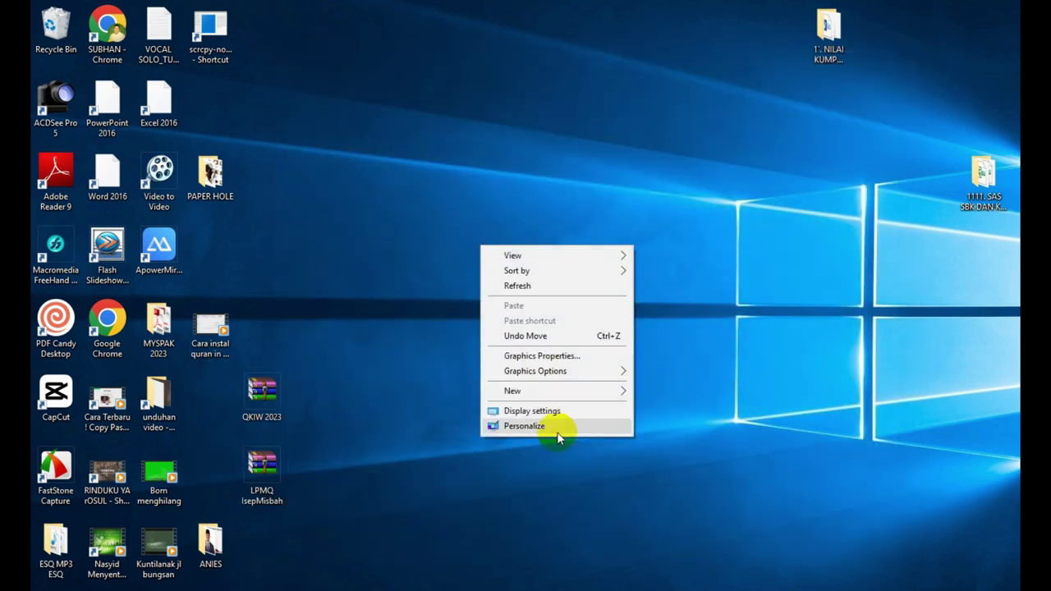
mouse_move(599, 392)
click(665, 157)
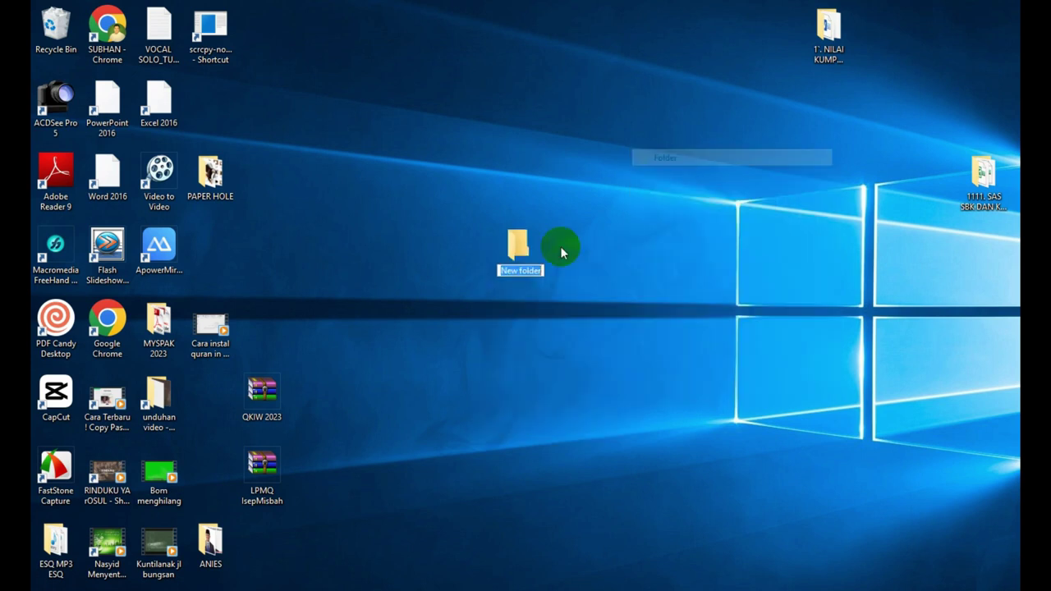
key(Return)
drag(261, 392, 520, 249)
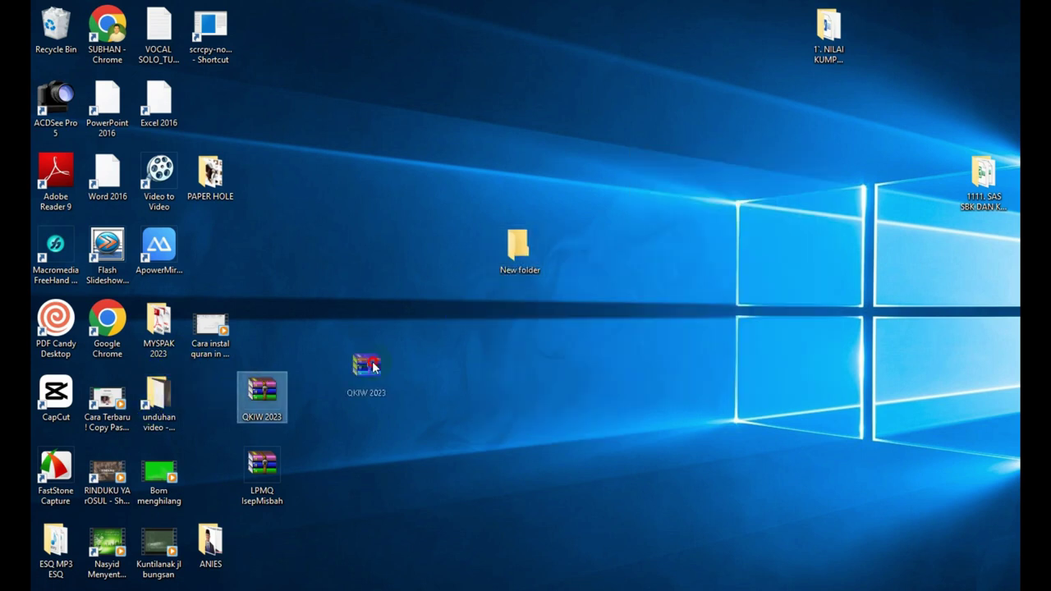
drag(468, 305, 500, 272)
double_click(512, 256)
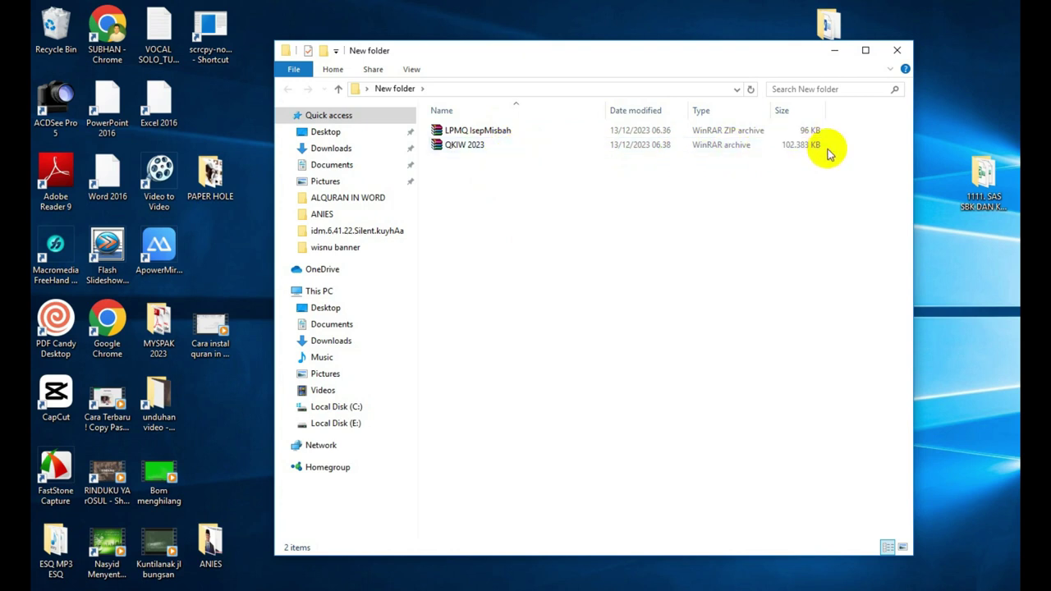
mouse_move(545, 148)
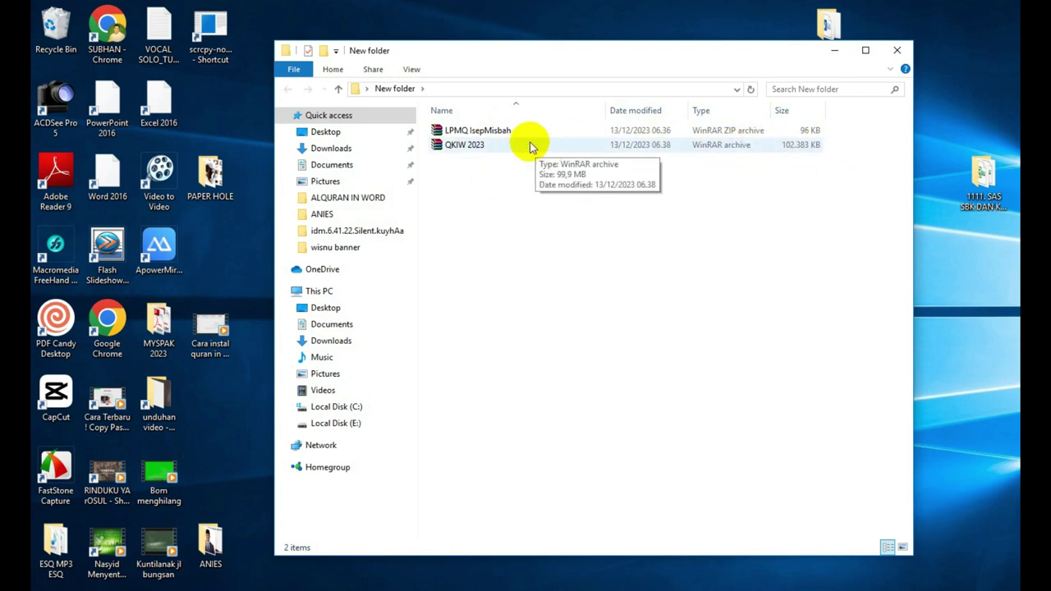
mouse_move(793, 129)
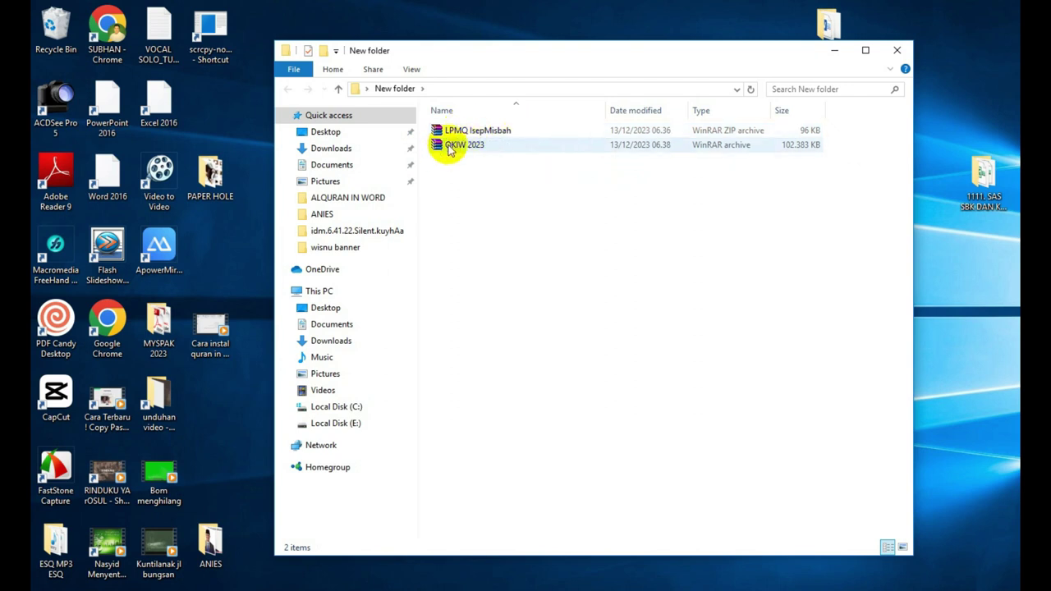
mouse_move(451, 148)
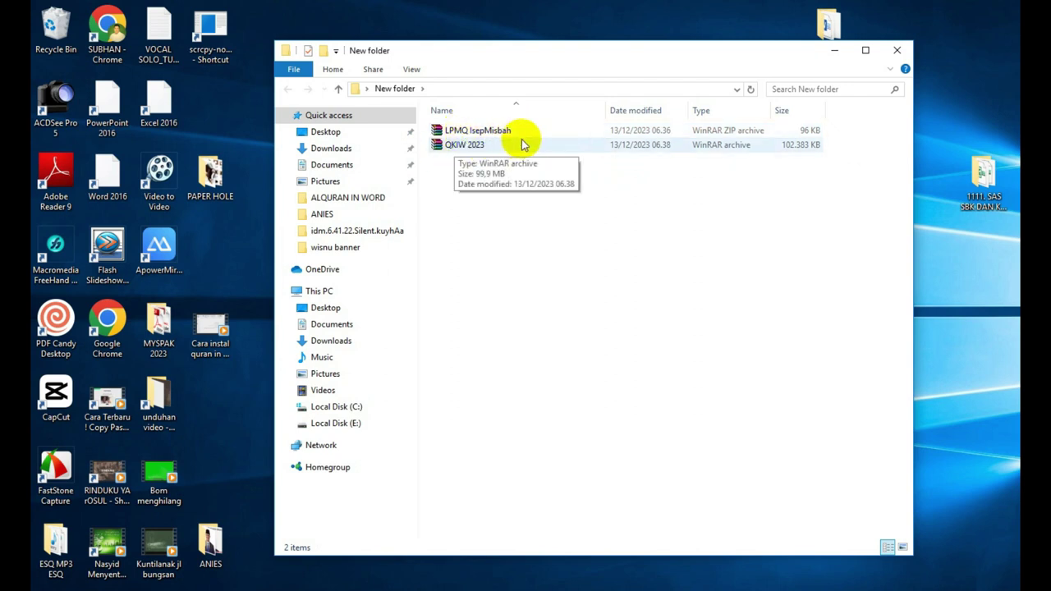
Install LPMQ IsepMisbah.ttf from the zip, replacing the existing font, then close the preview and archive.
double_click(470, 133)
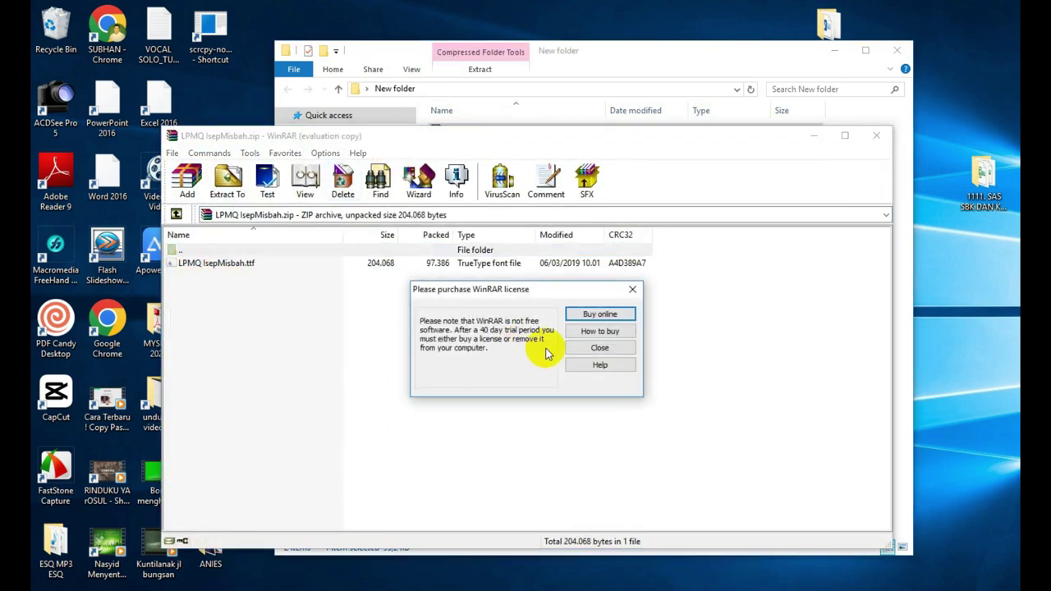
click(630, 292)
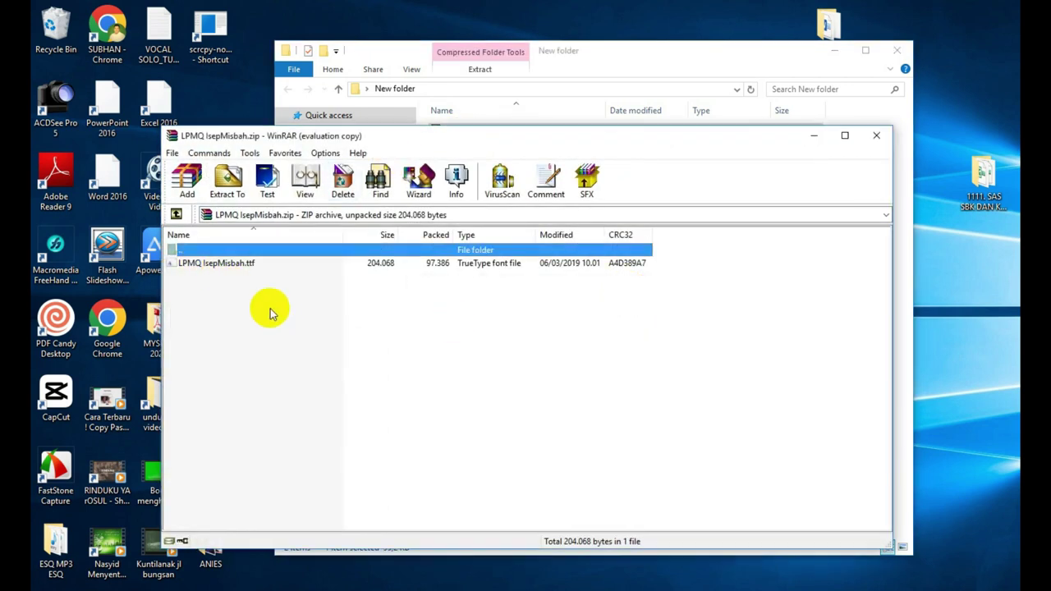
double_click(215, 263)
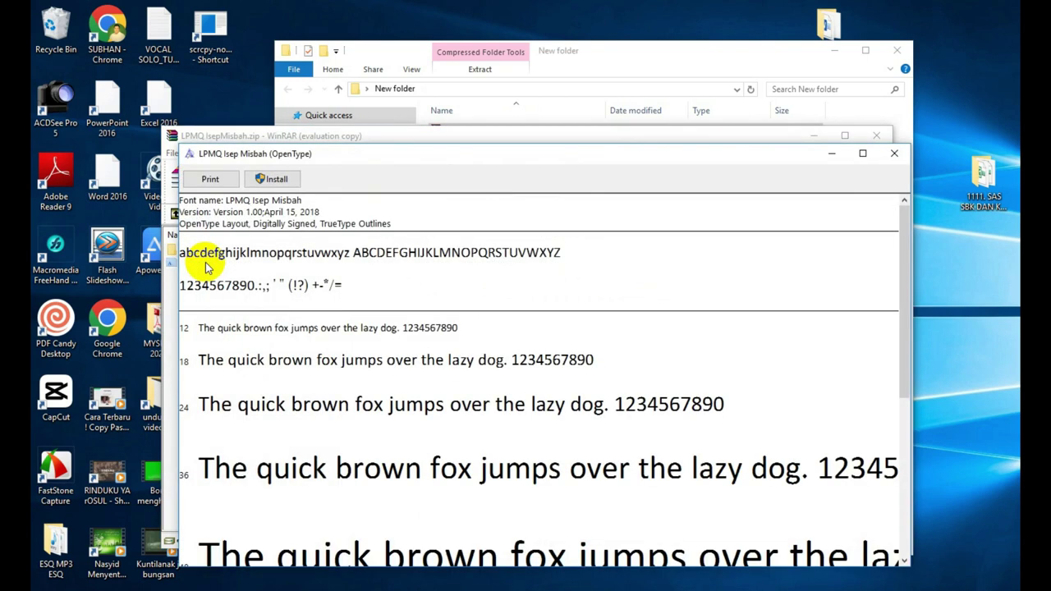
click(276, 181)
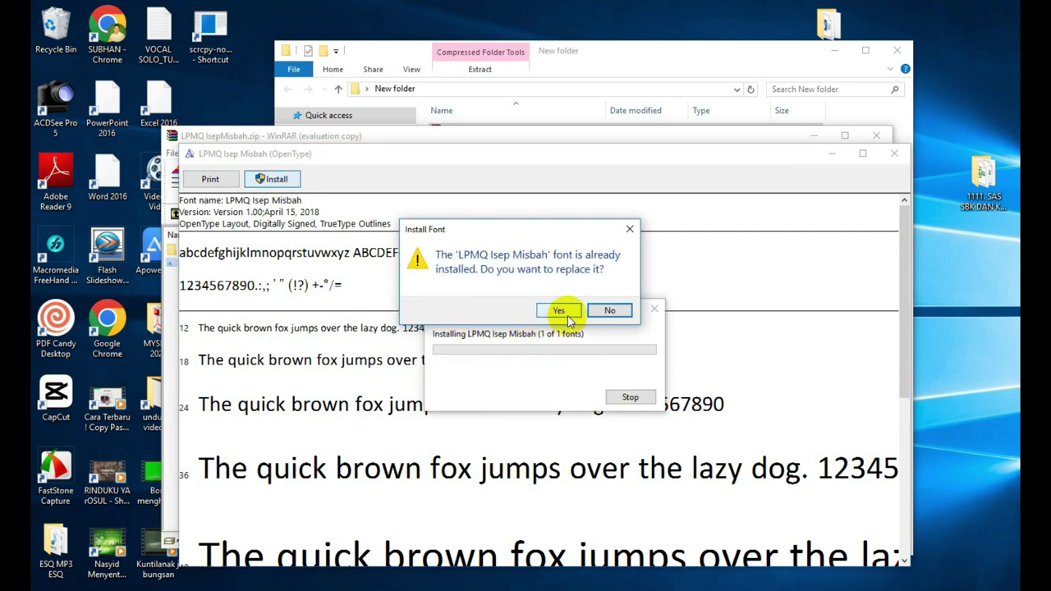
click(565, 309)
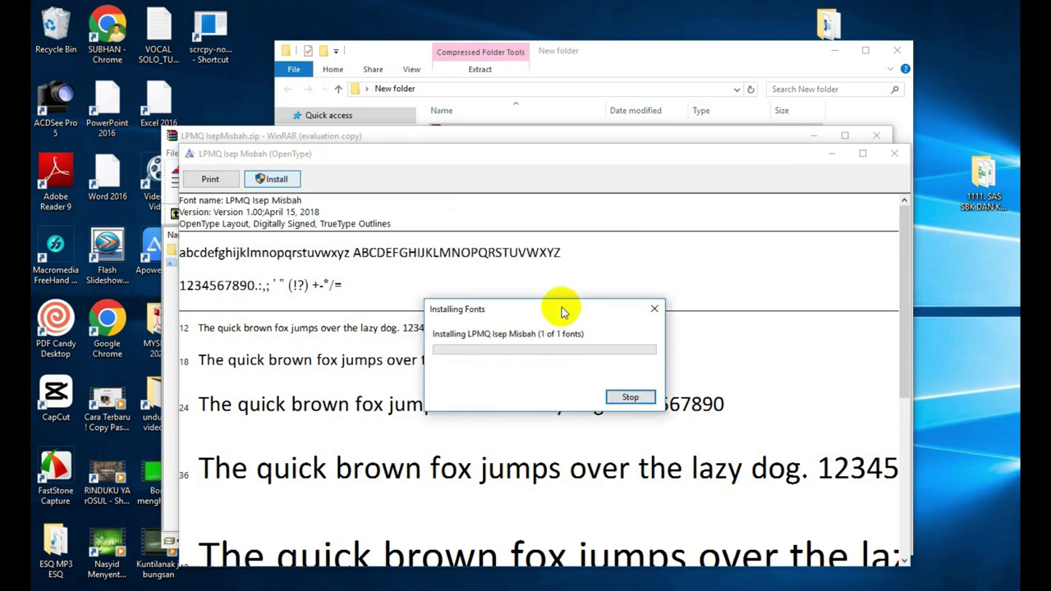
click(894, 152)
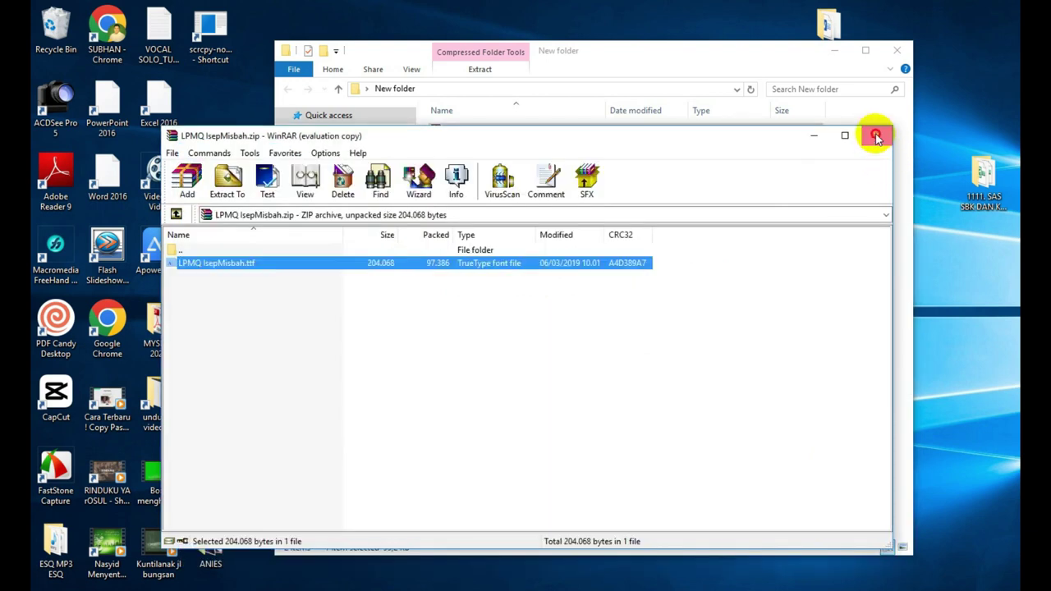
click(876, 136)
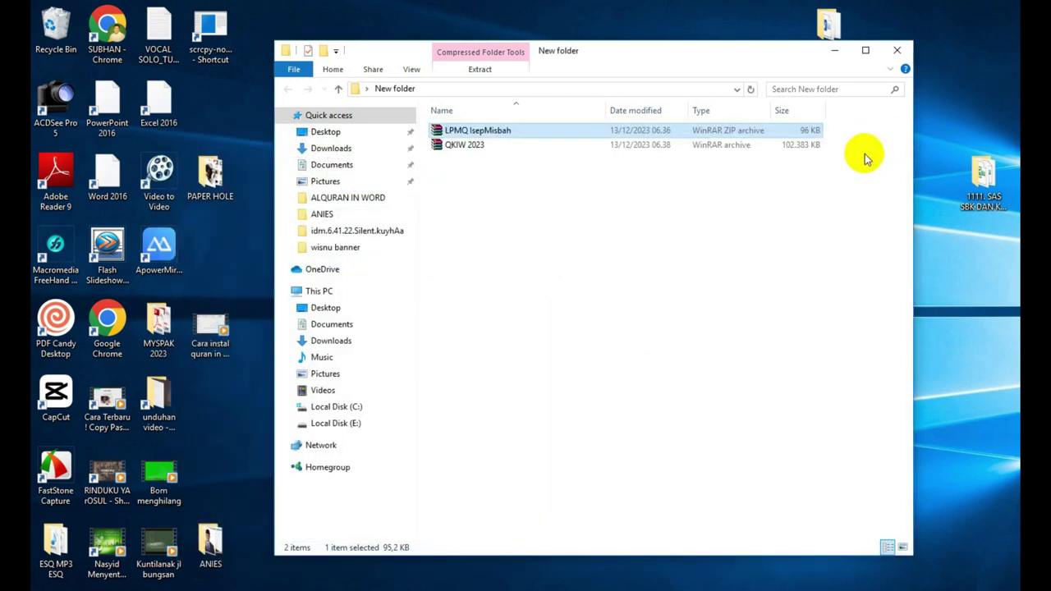
Open QKIW 2023.rar in WinRAR, reposition the window and widen the Name column.
double_click(452, 147)
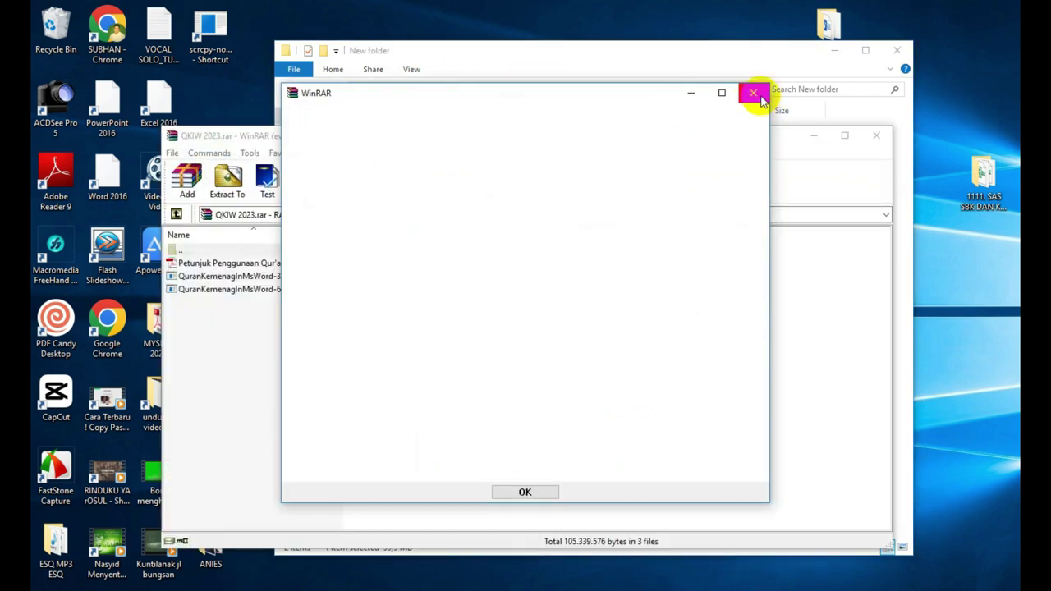
click(753, 93)
drag(588, 133, 633, 99)
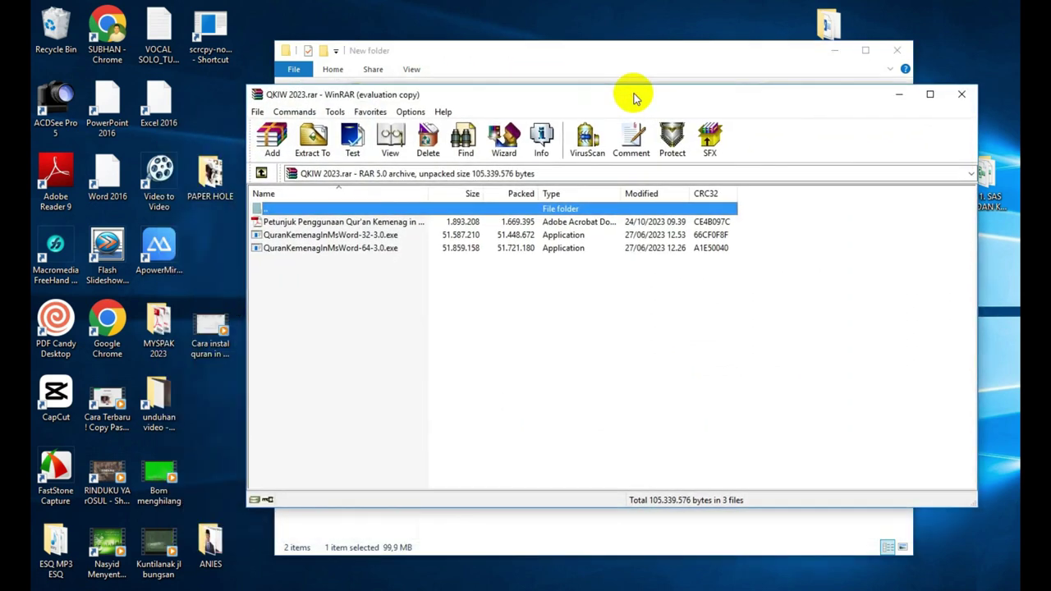
mouse_move(427, 193)
mouse_down()
mouse_move(382, 234)
mouse_move(460, 233)
mouse_up()
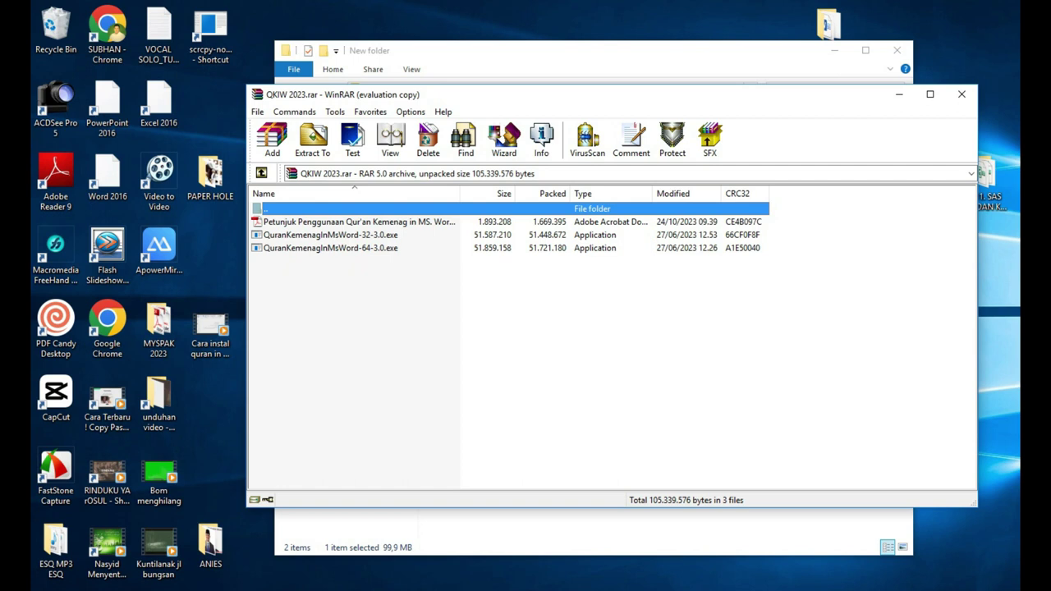
key(super)
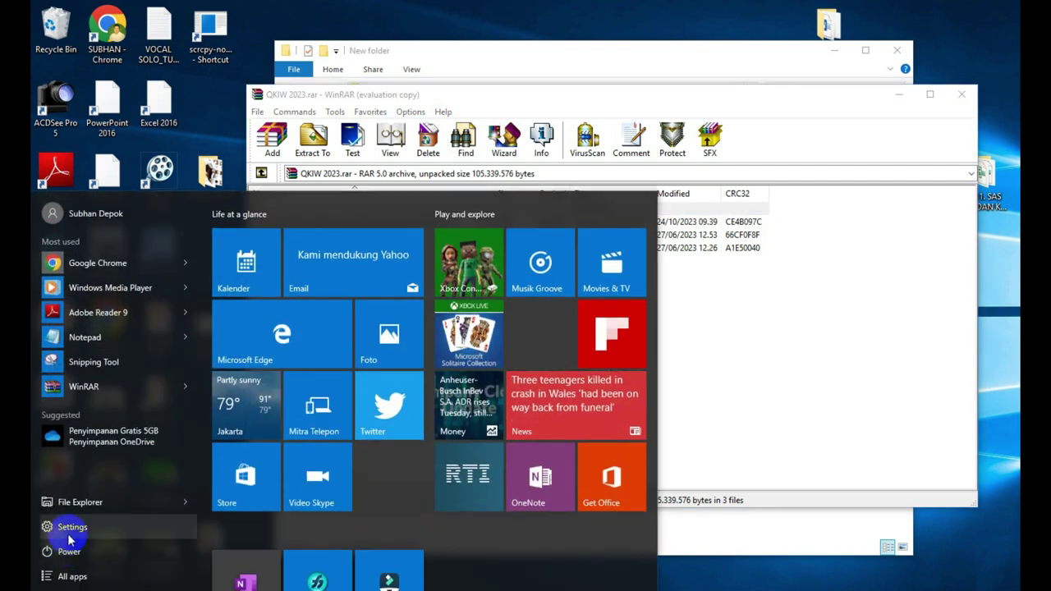
click(69, 533)
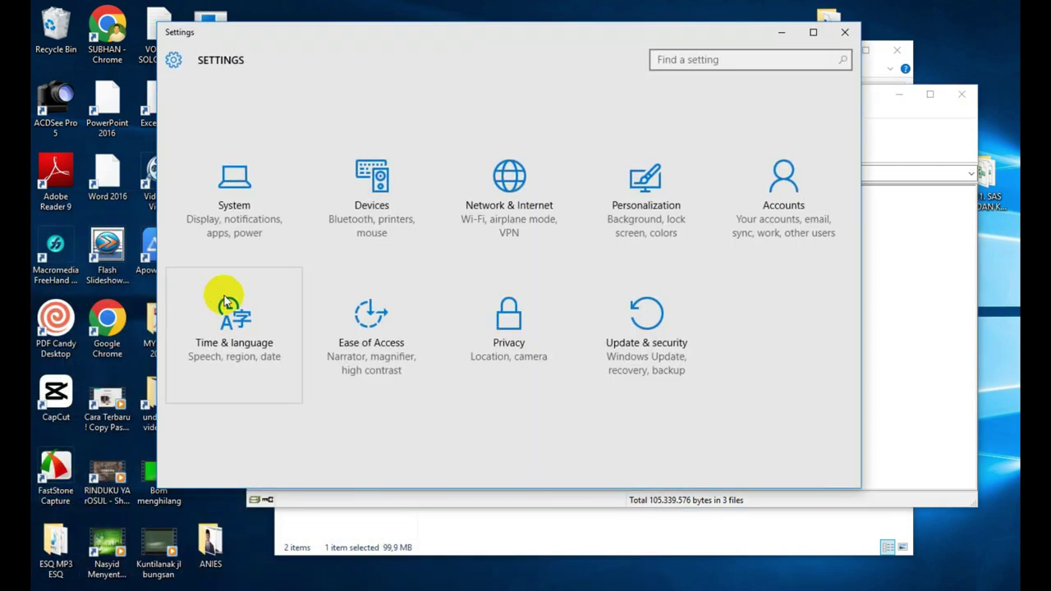
click(235, 179)
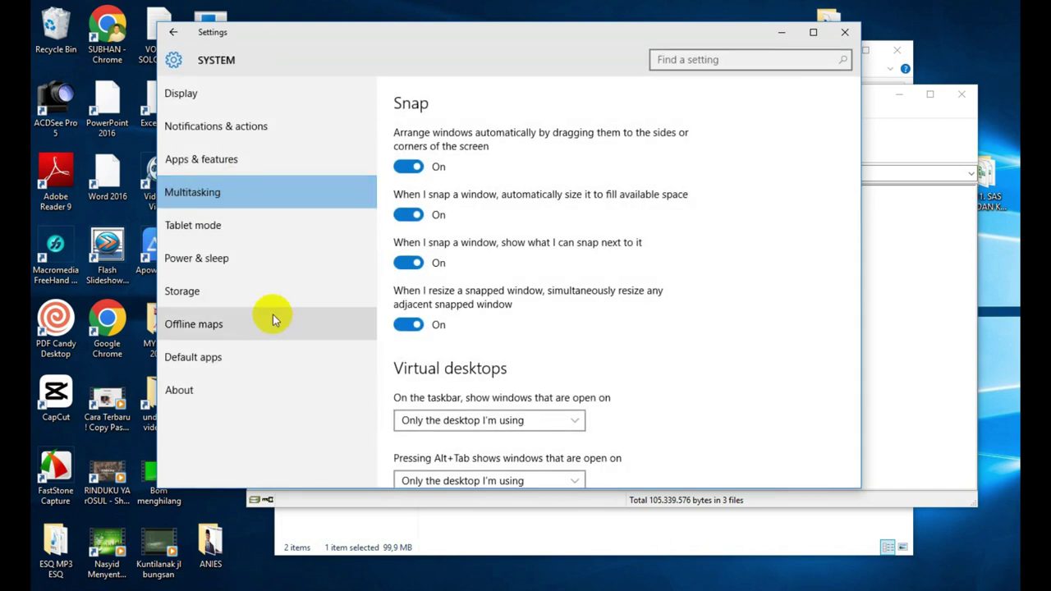
click(197, 391)
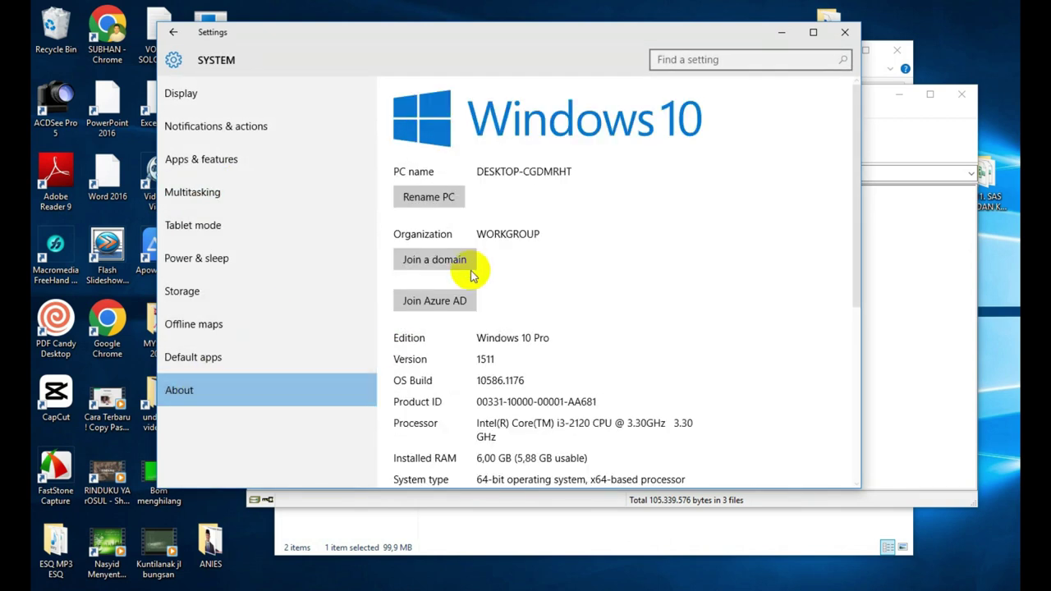
scroll(472, 276, down, 3)
scroll(469, 271, down, 2)
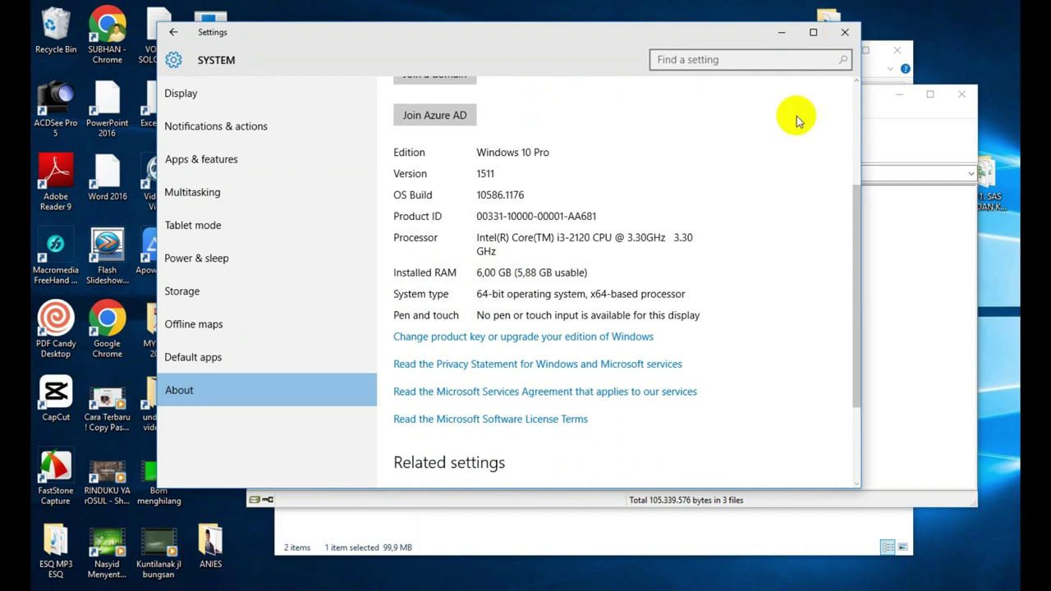
click(845, 31)
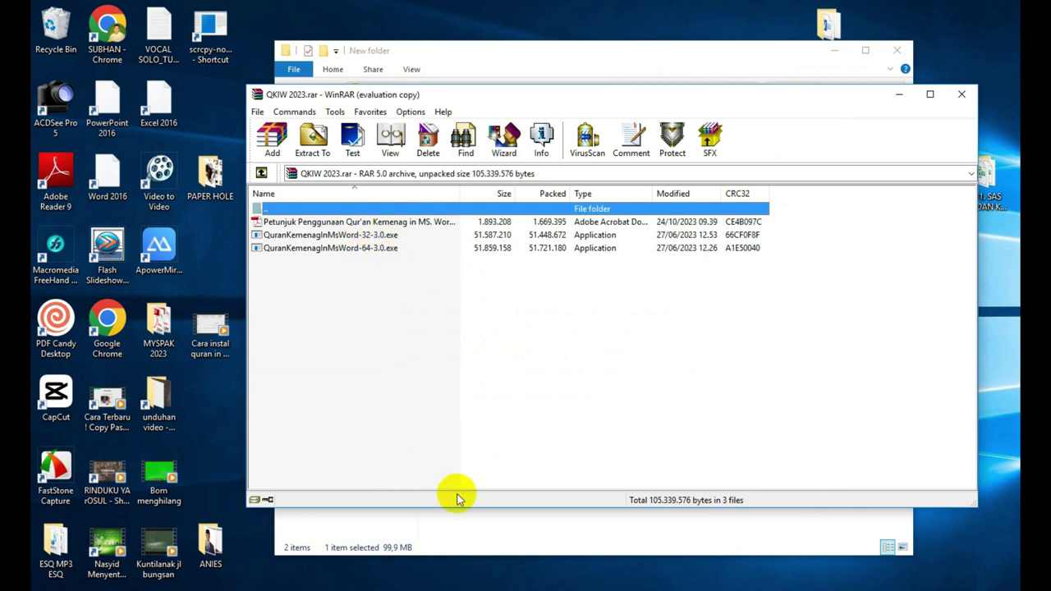
Run QuranKemenagInMsWord-64-3.0.exe in English, letting it close Office, then open a blank Word document.
double_click(326, 248)
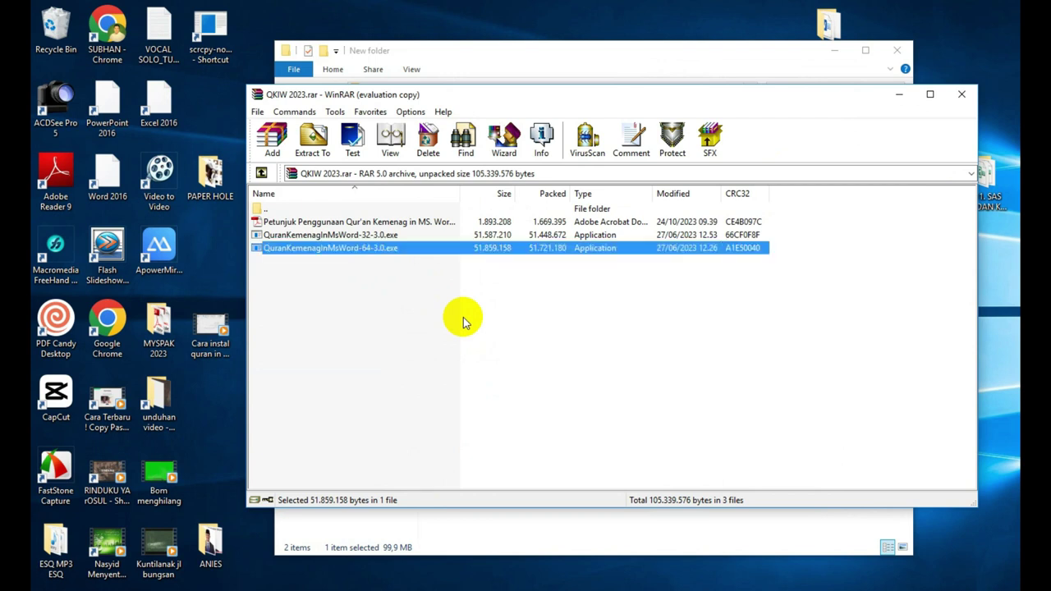
click(594, 306)
click(593, 306)
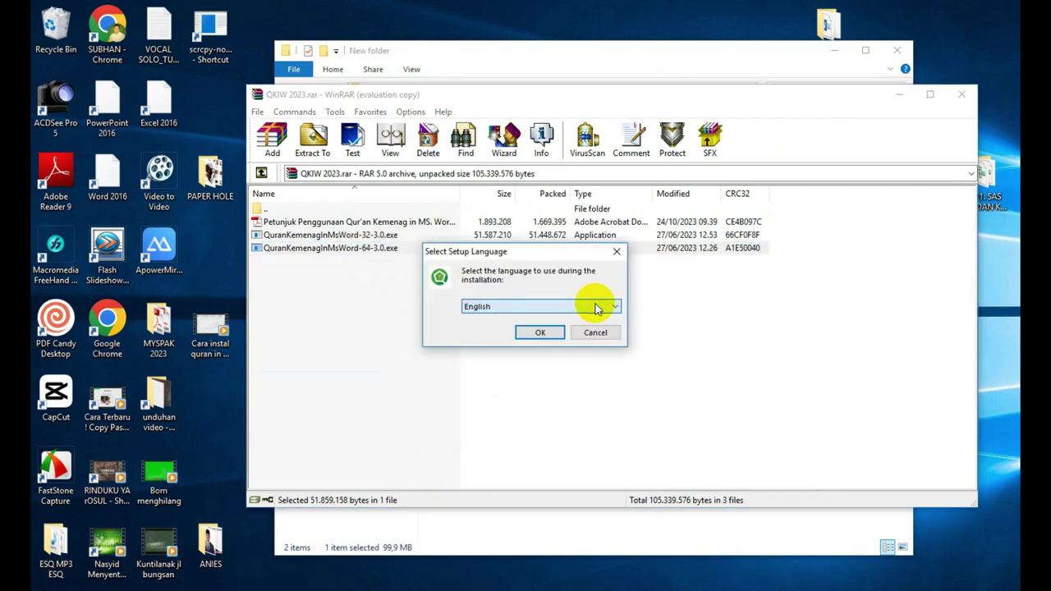
click(544, 335)
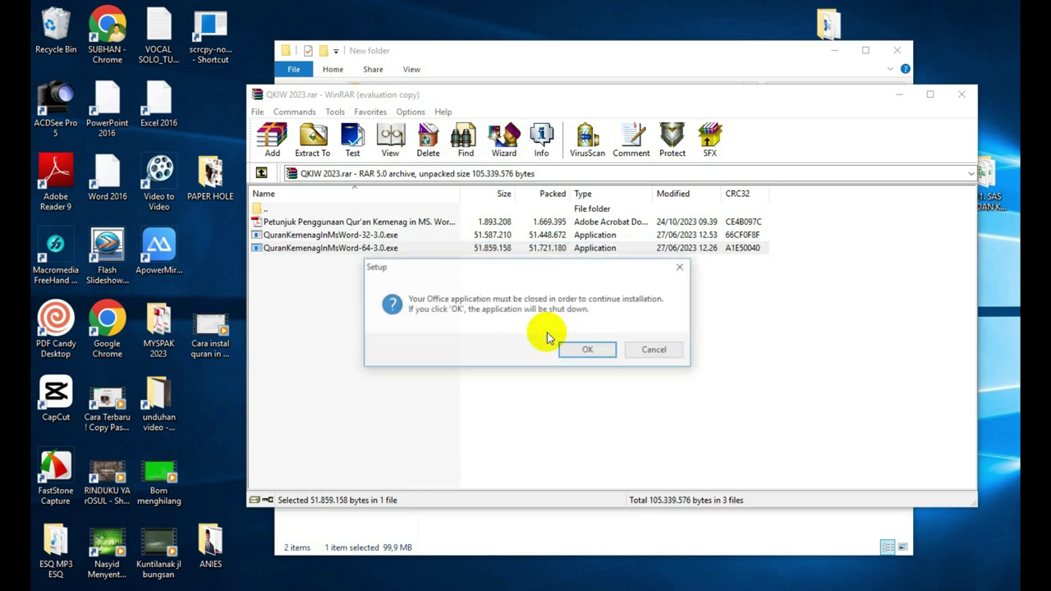
click(587, 345)
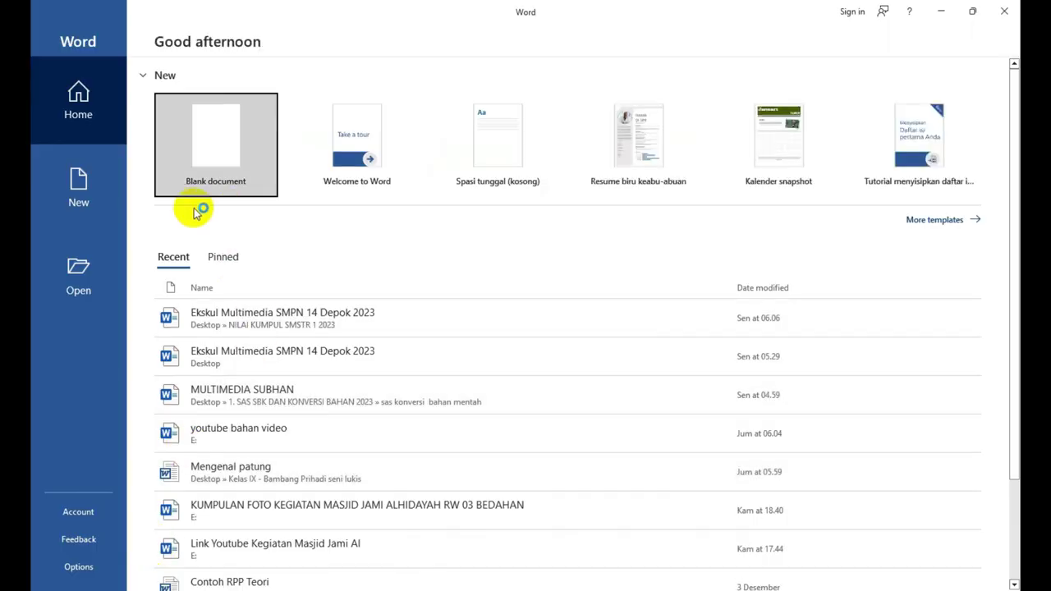
click(215, 152)
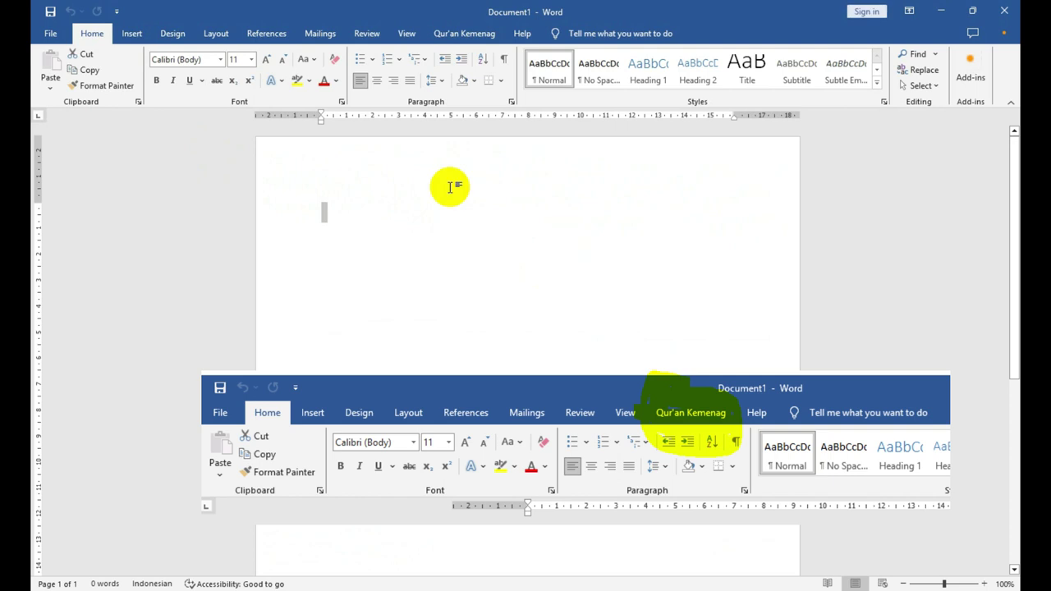
Set Mode ayat to Surah:ayat on the Qur'an Kemenag tab, keeping Terjemahan Kemenag 2019.
click(493, 35)
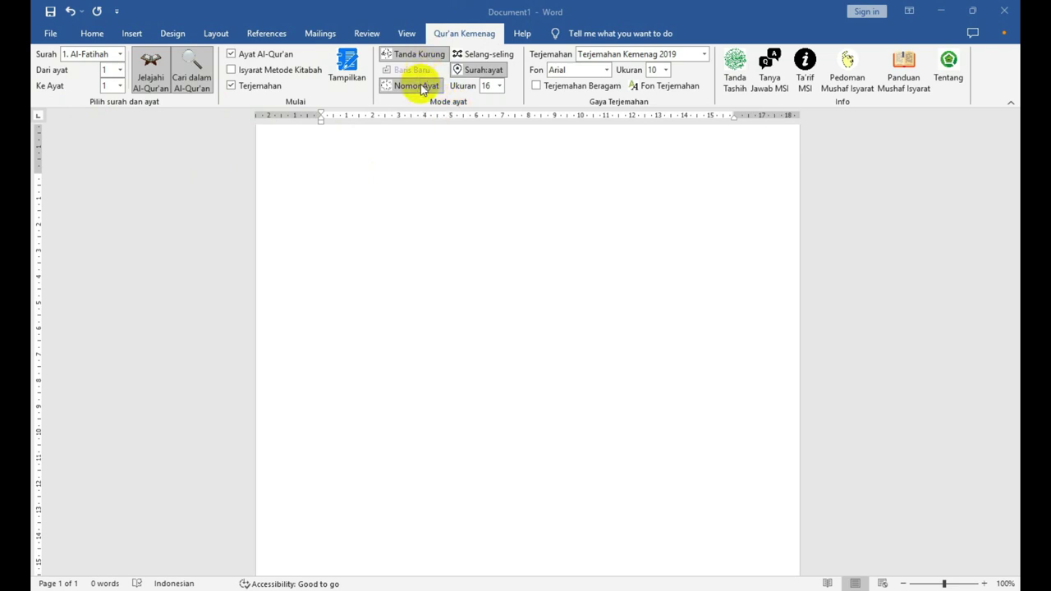
click(492, 73)
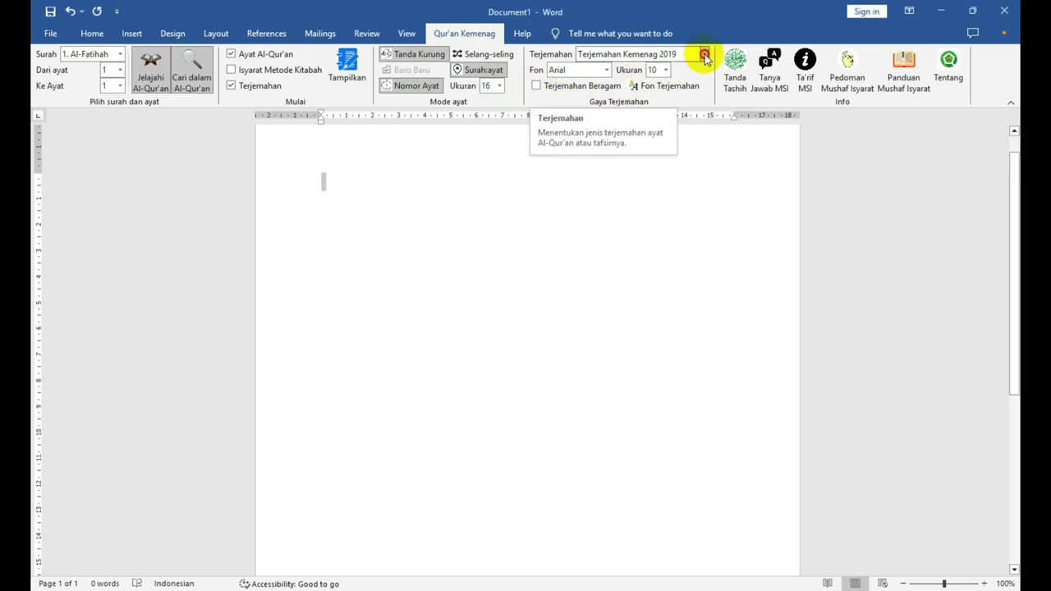
click(705, 55)
click(704, 55)
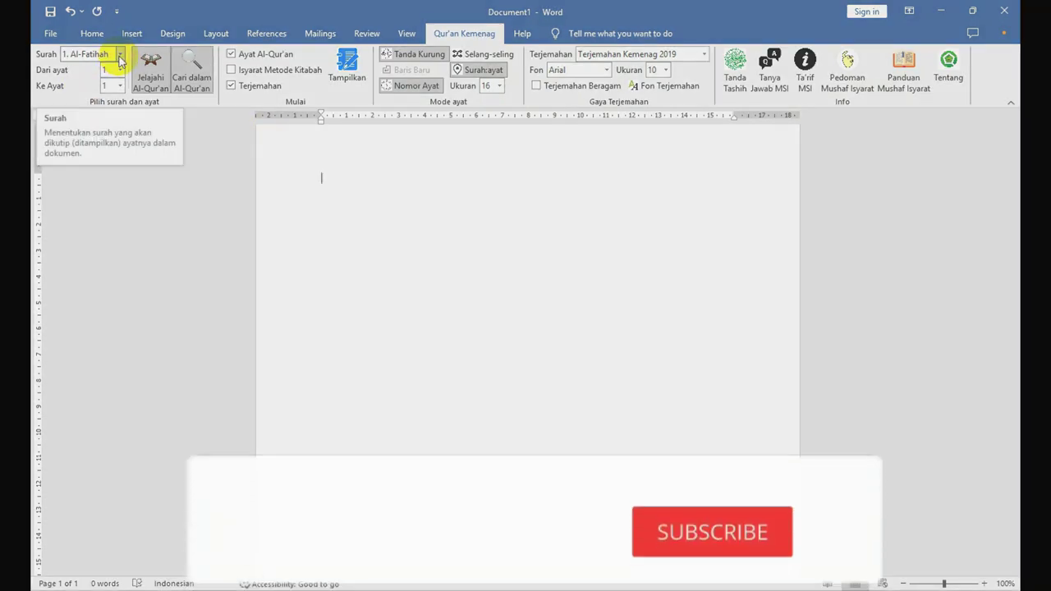
Choose surah 7. Al-A'raf with verse 5 as the starting verse.
click(120, 56)
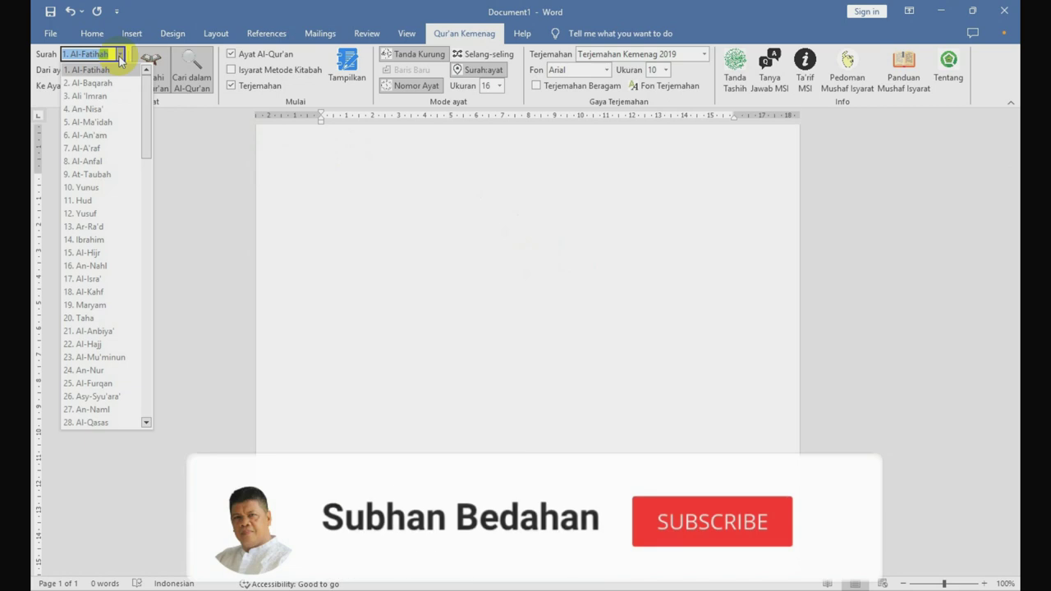
click(98, 149)
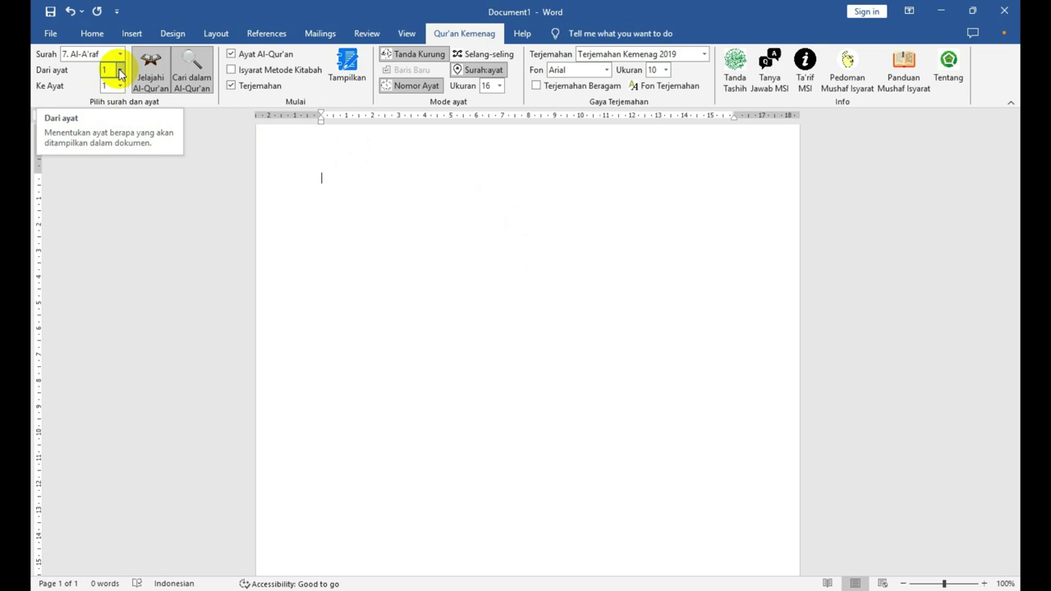
click(120, 71)
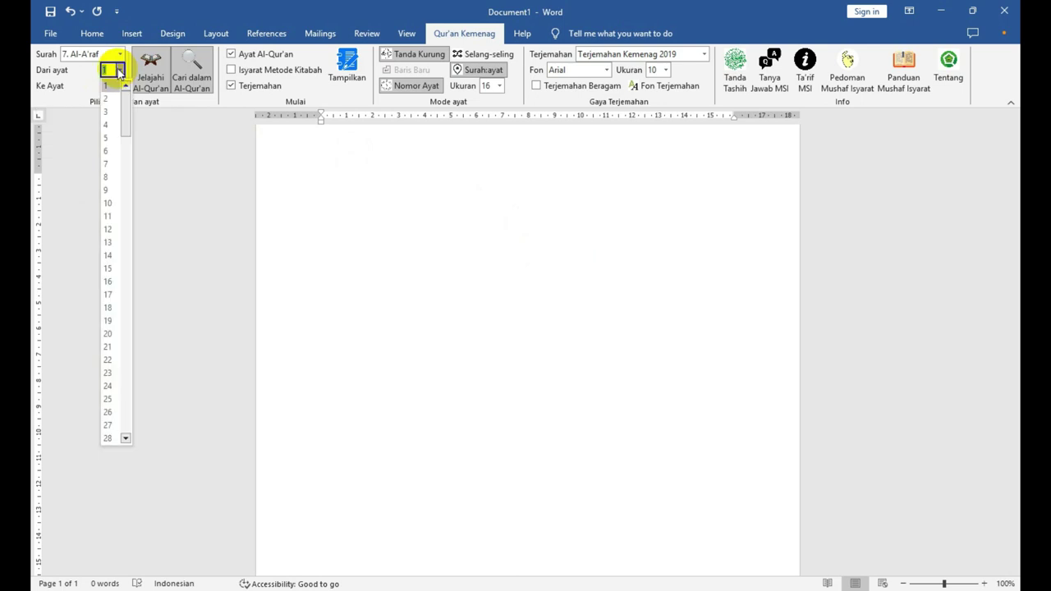
click(115, 138)
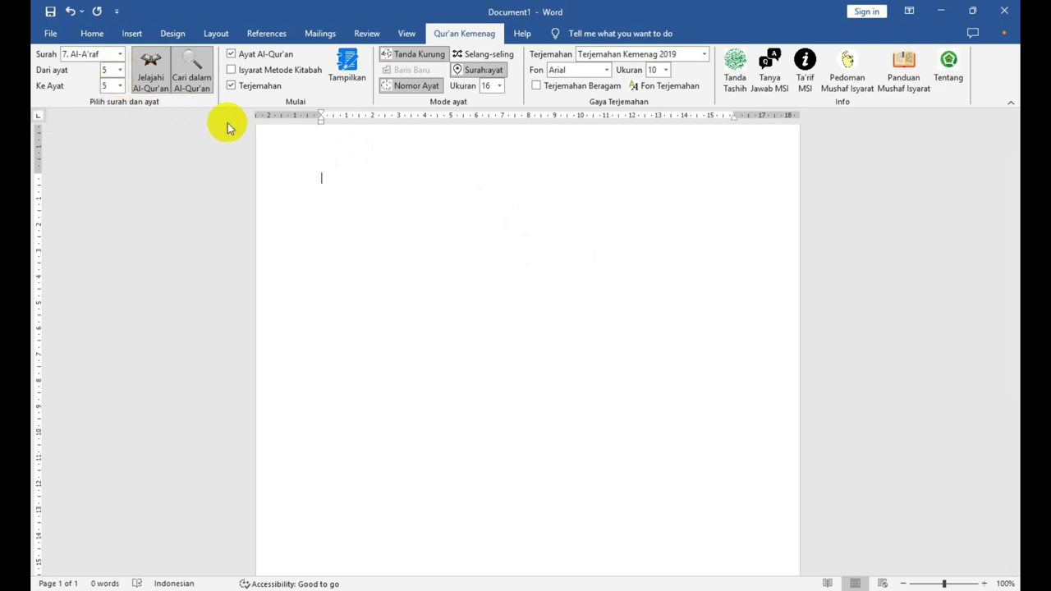
Toggle Tanda Kurung and Nomor Ayat, then insert Al-A'raf 7:5 with its Kemenag 2019 translation.
click(428, 58)
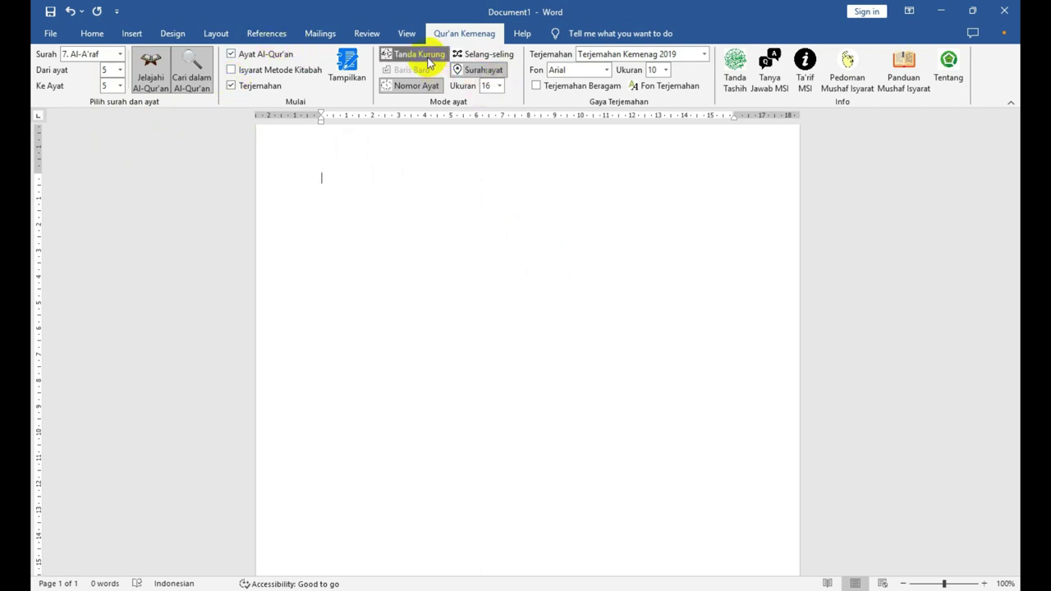
click(416, 90)
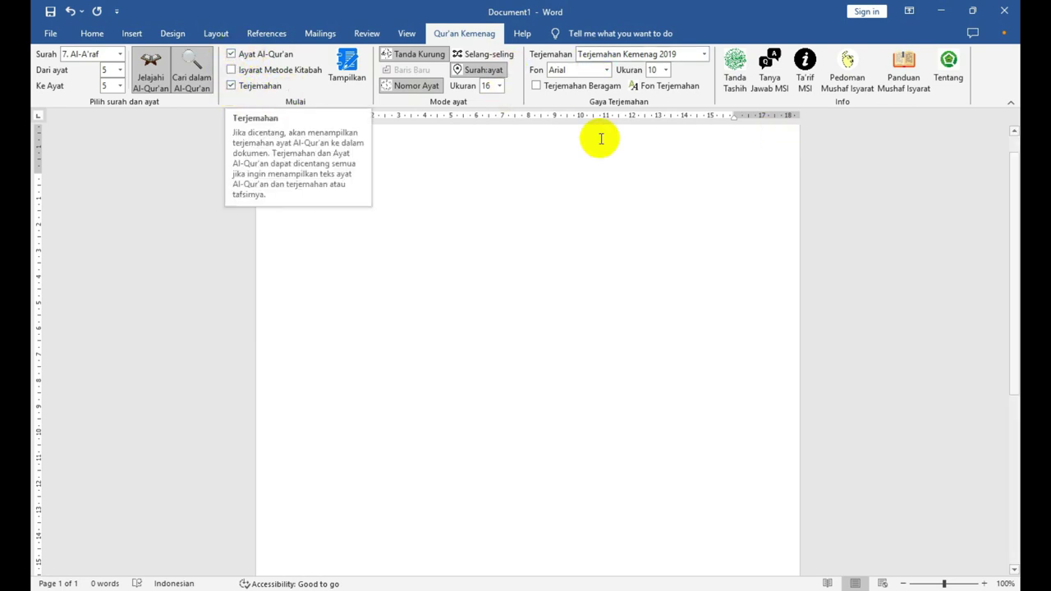
click(347, 67)
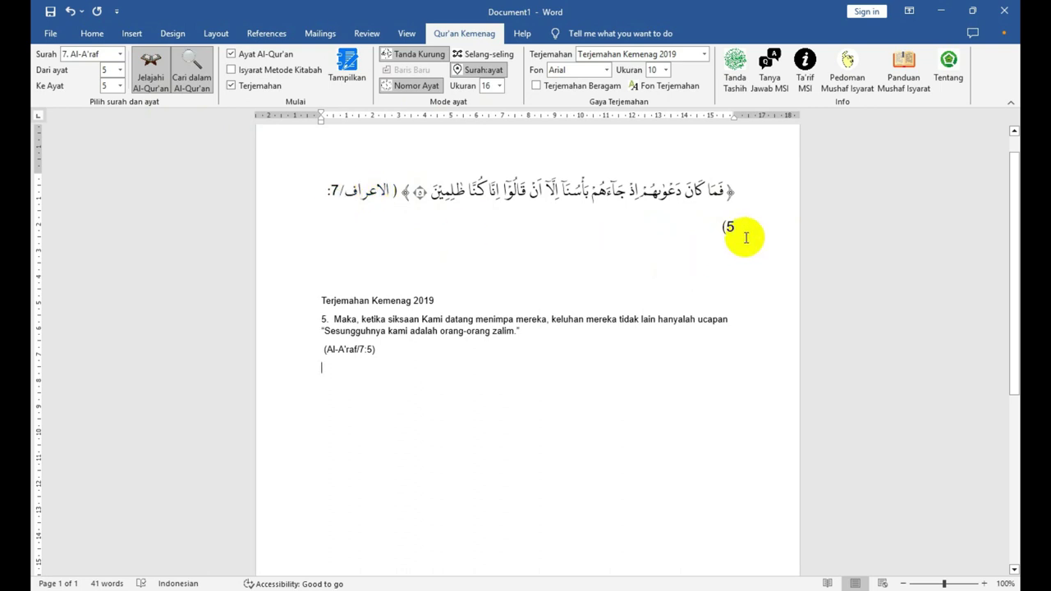
Select the Terjemahan Kemenag 2019 heading and set Surah 20. Taha, starting at verse 15.
click(362, 300)
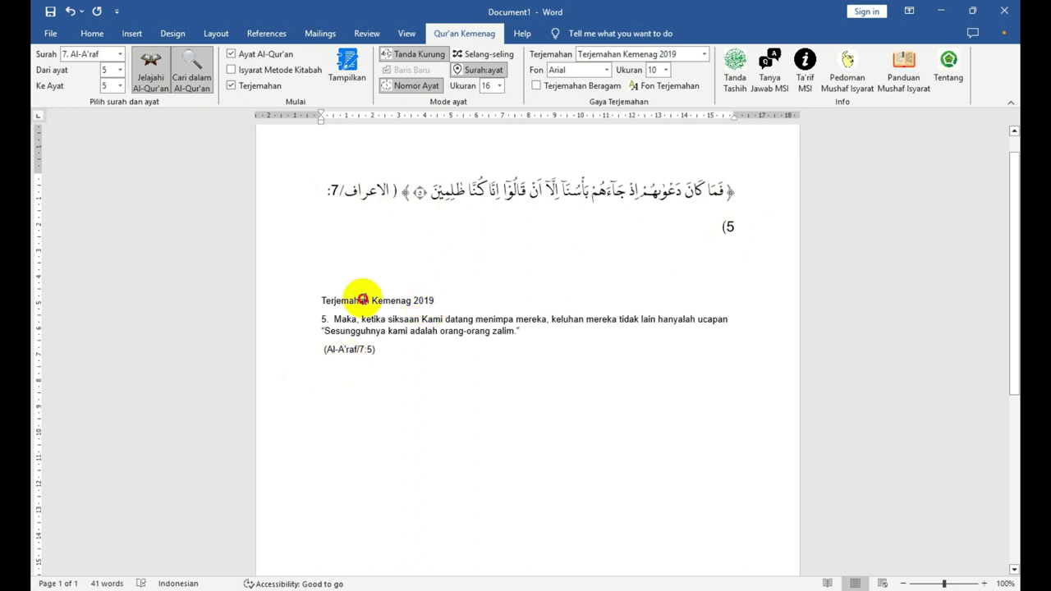
triple_click(324, 300)
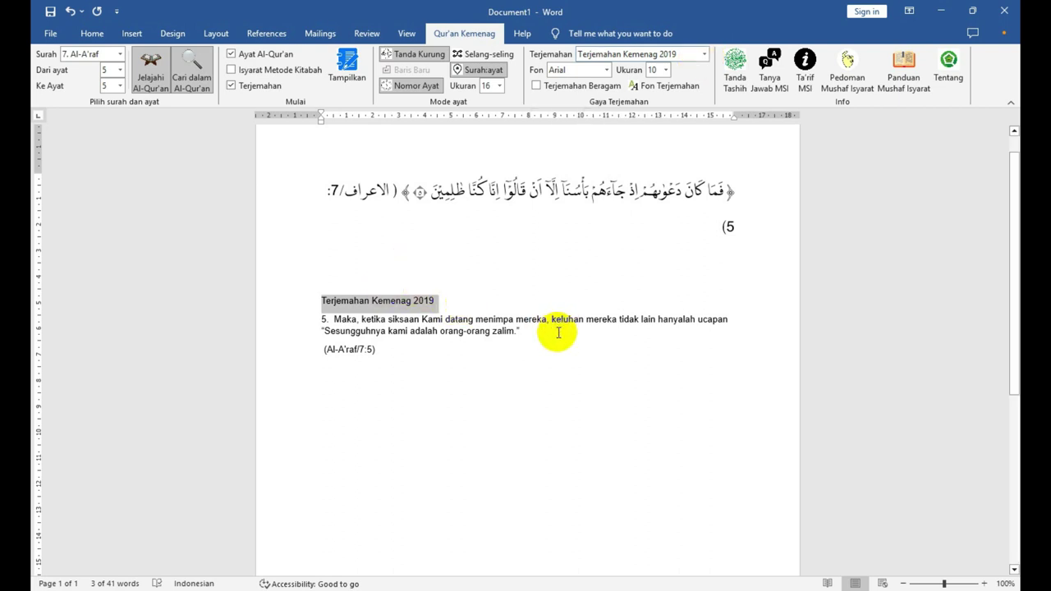
click(121, 53)
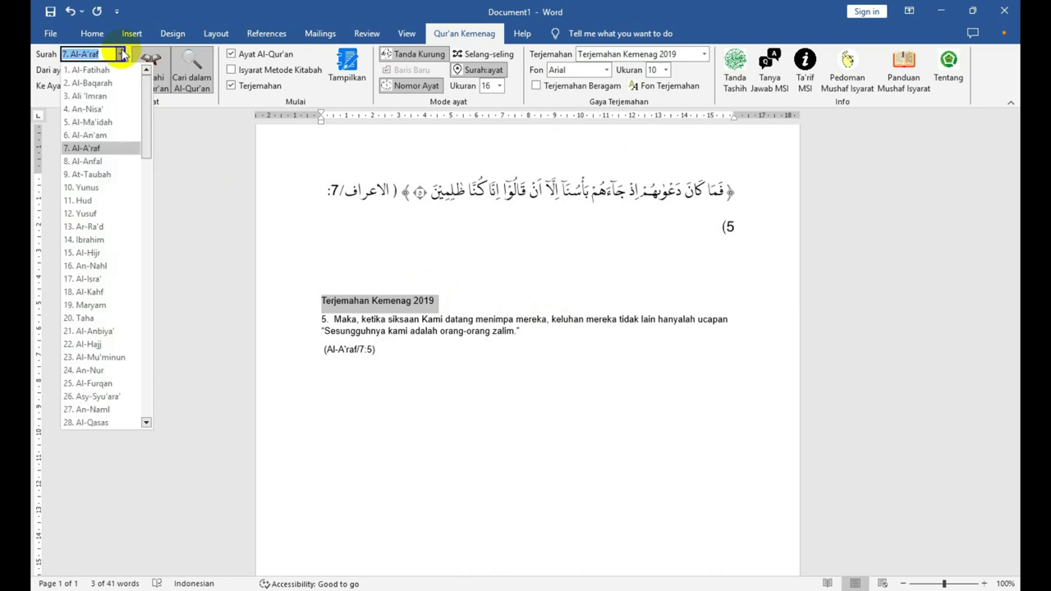
click(104, 318)
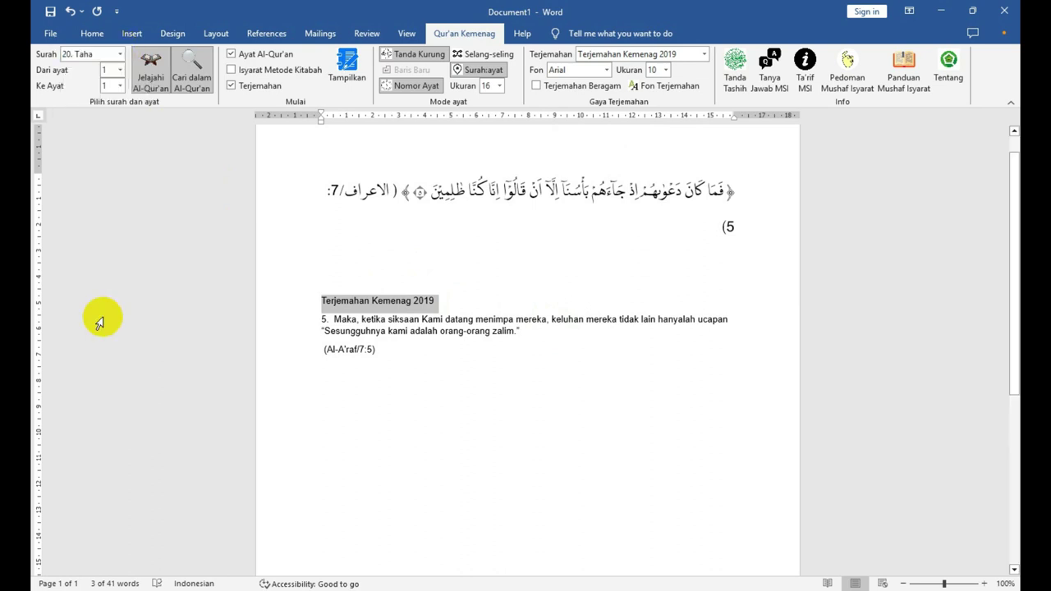
click(117, 70)
click(112, 265)
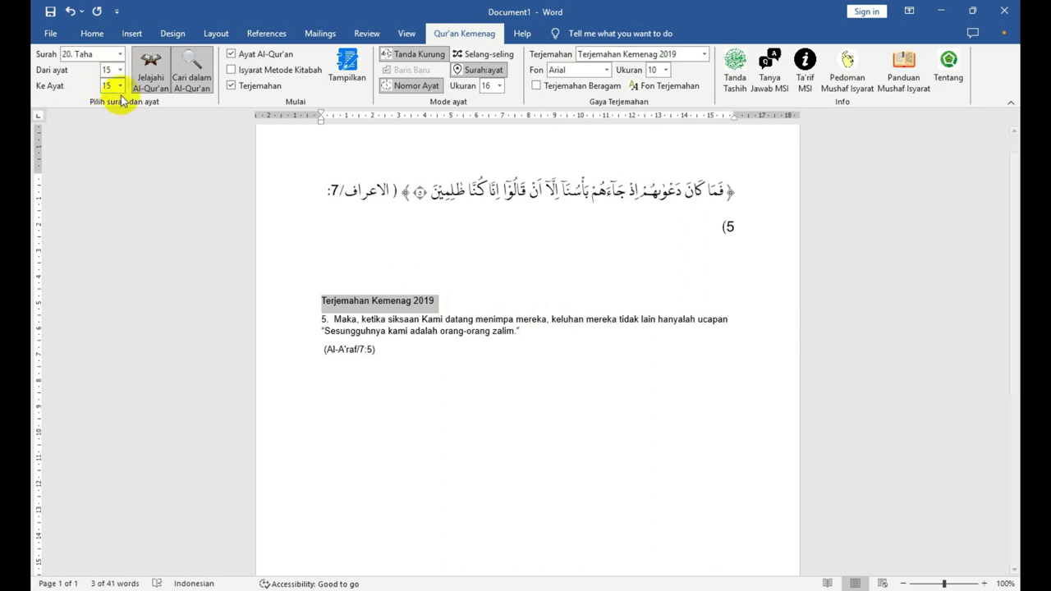
Insert Taha 20:15 with its translation on the empty line below Al-A'raf 7:5.
click(388, 373)
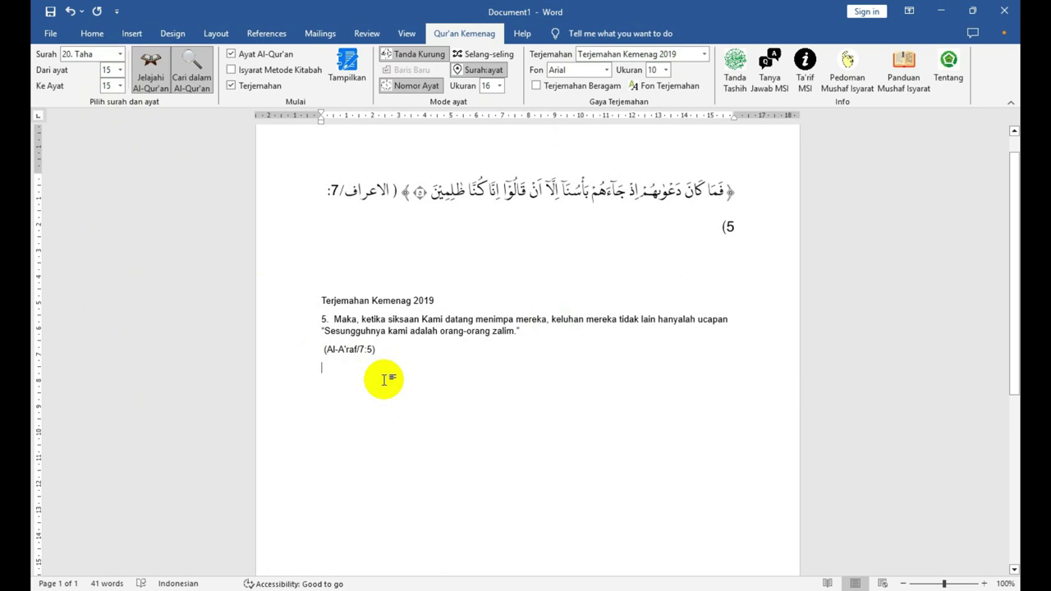
click(363, 67)
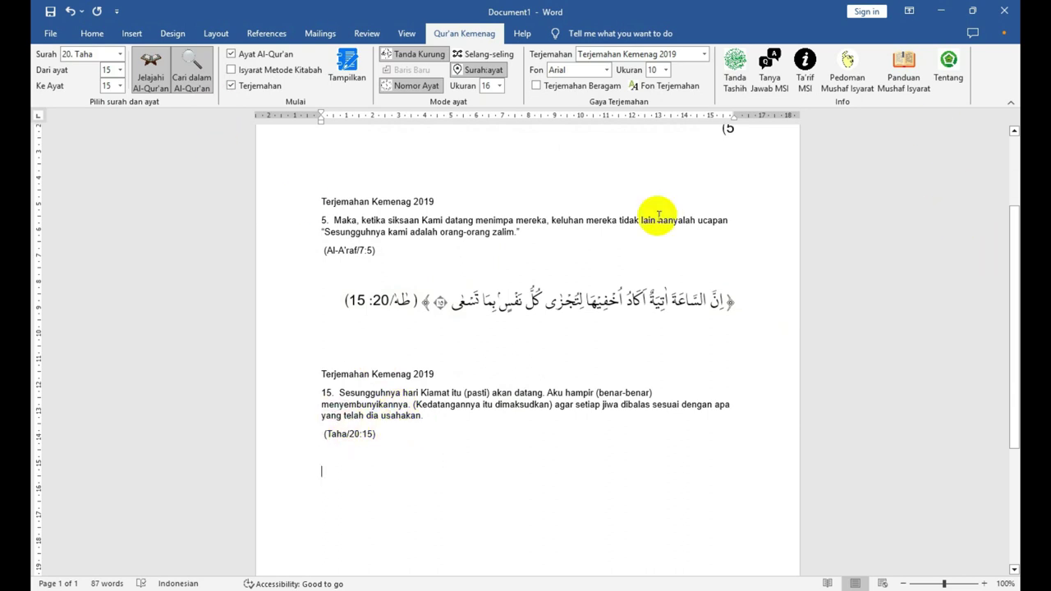
click(195, 68)
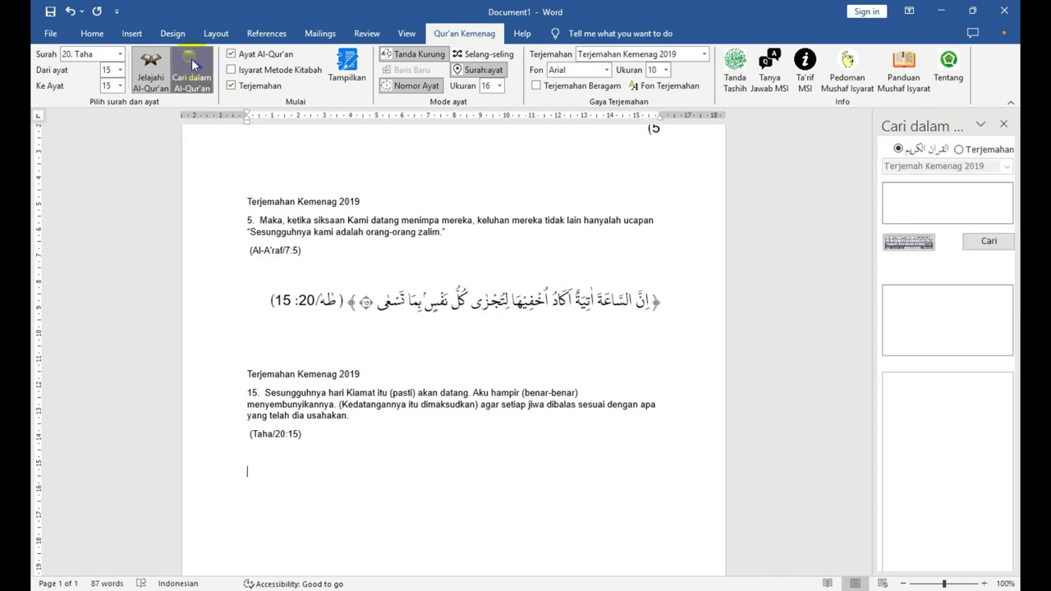
Enter م و س with the on-screen Arabic keyboard and search, listing 133 matching verses.
click(950, 194)
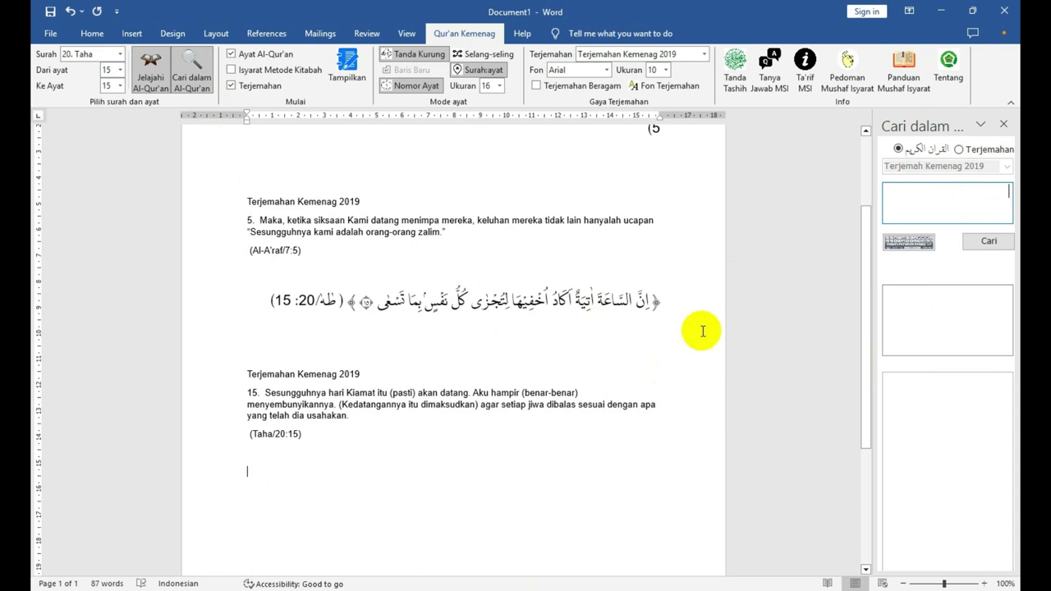
click(911, 240)
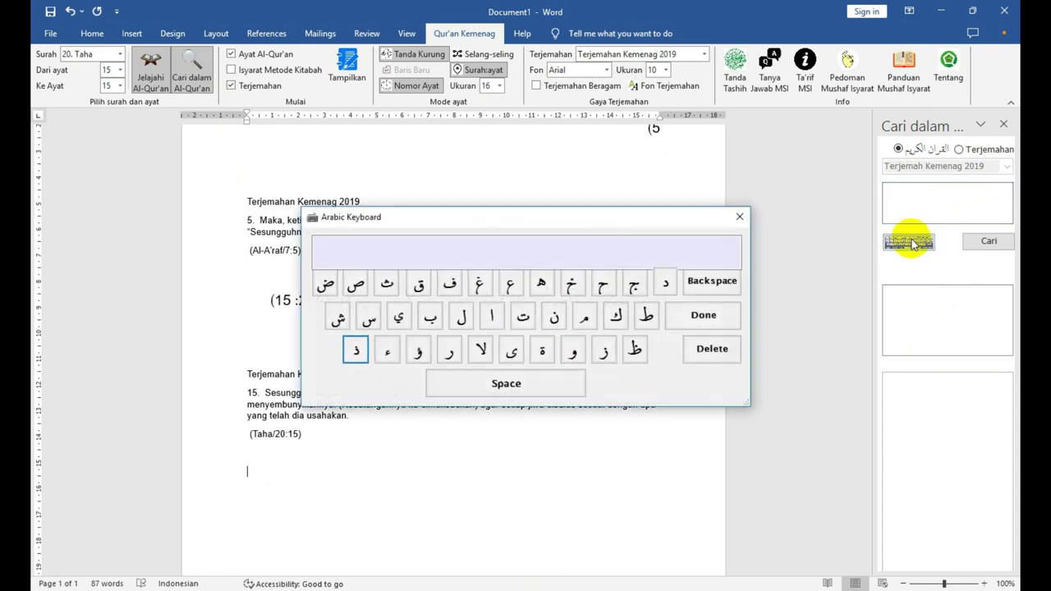
click(581, 320)
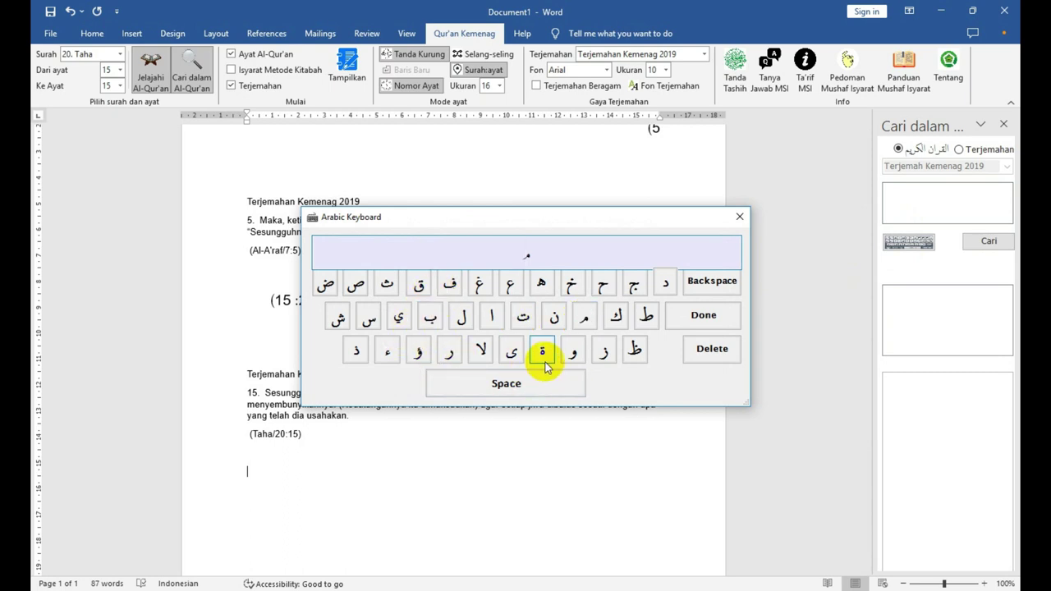
click(573, 351)
click(368, 319)
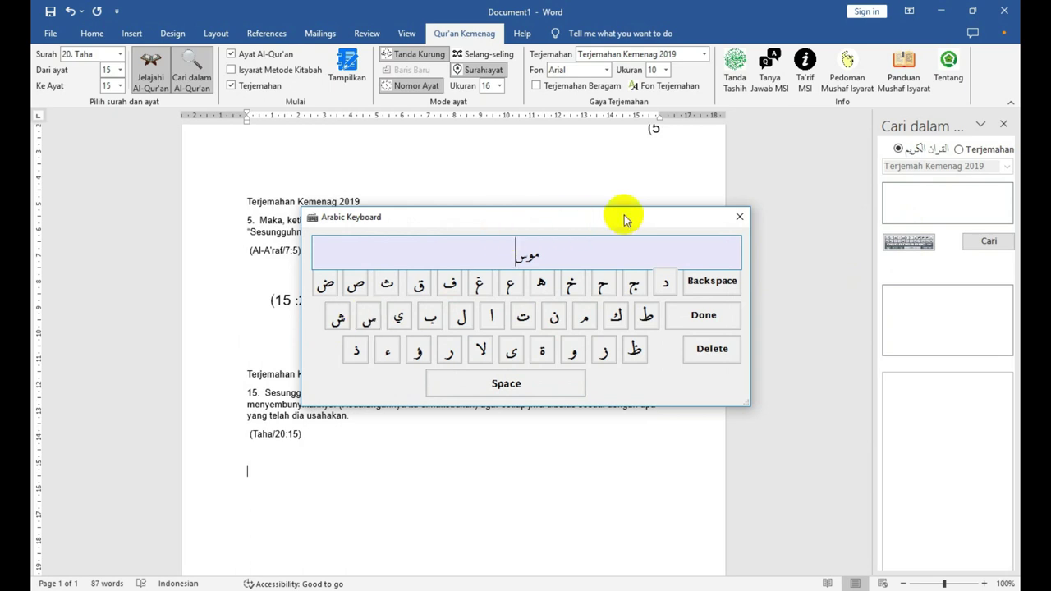
click(704, 319)
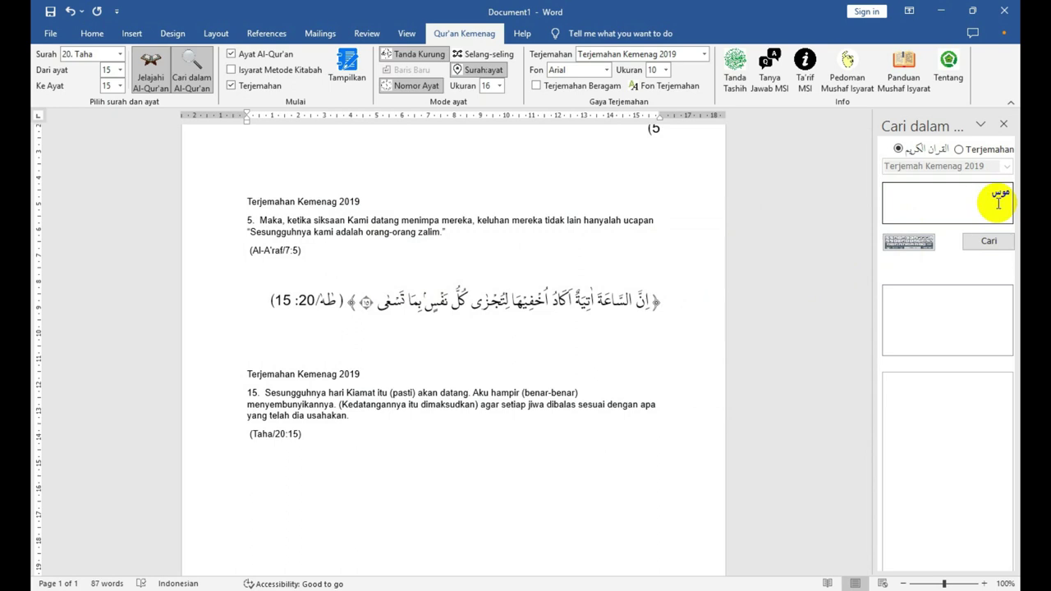
click(986, 244)
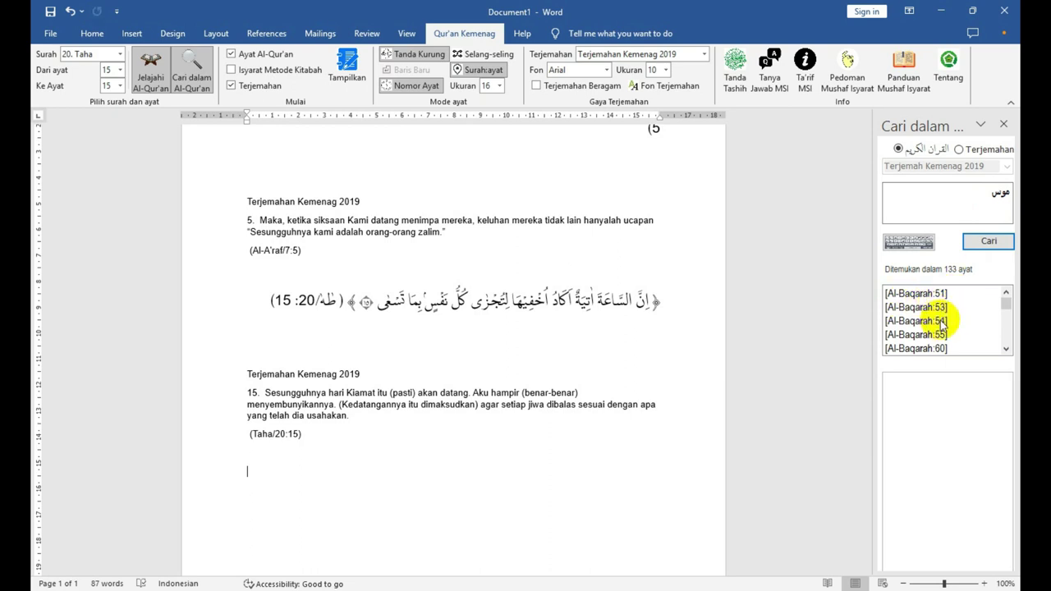
mouse_move(1007, 304)
mouse_down()
mouse_move(1008, 345)
mouse_move(1003, 306)
mouse_up()
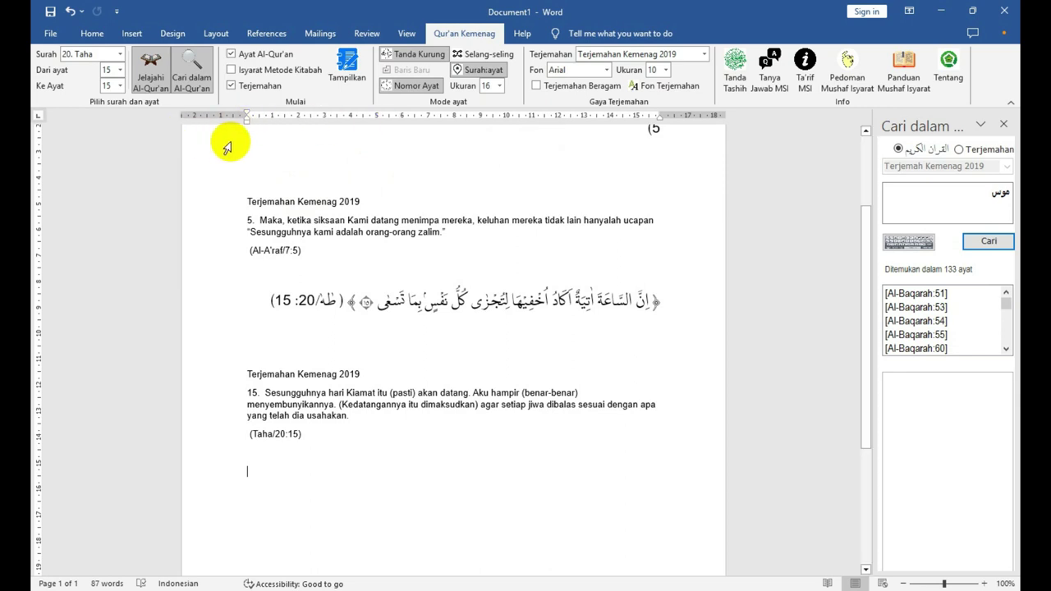
Choose surah 1. Al-Fatihah with verse 7 as the ending verse.
click(119, 54)
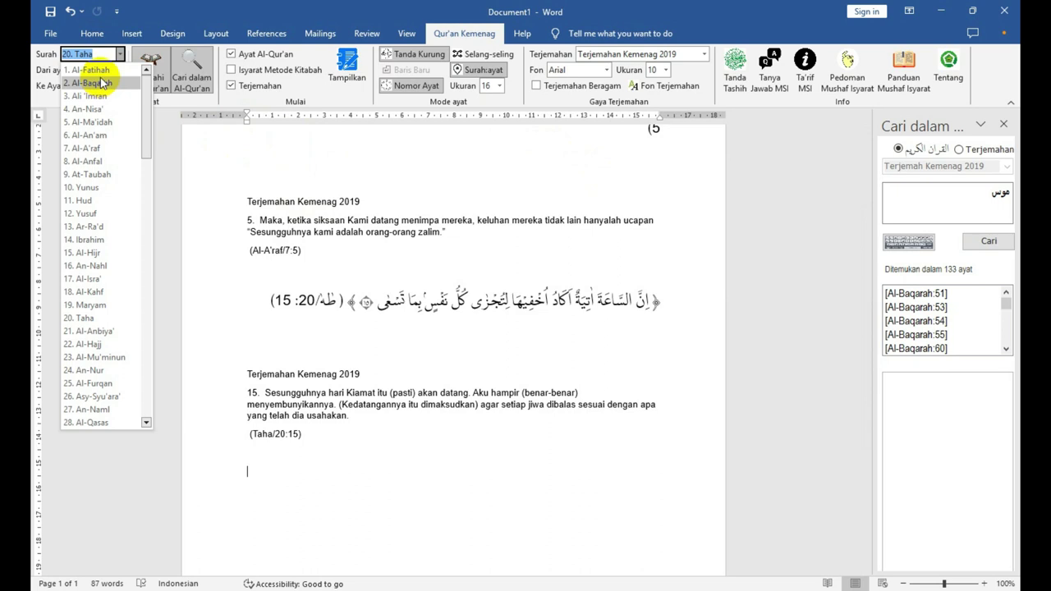
click(97, 70)
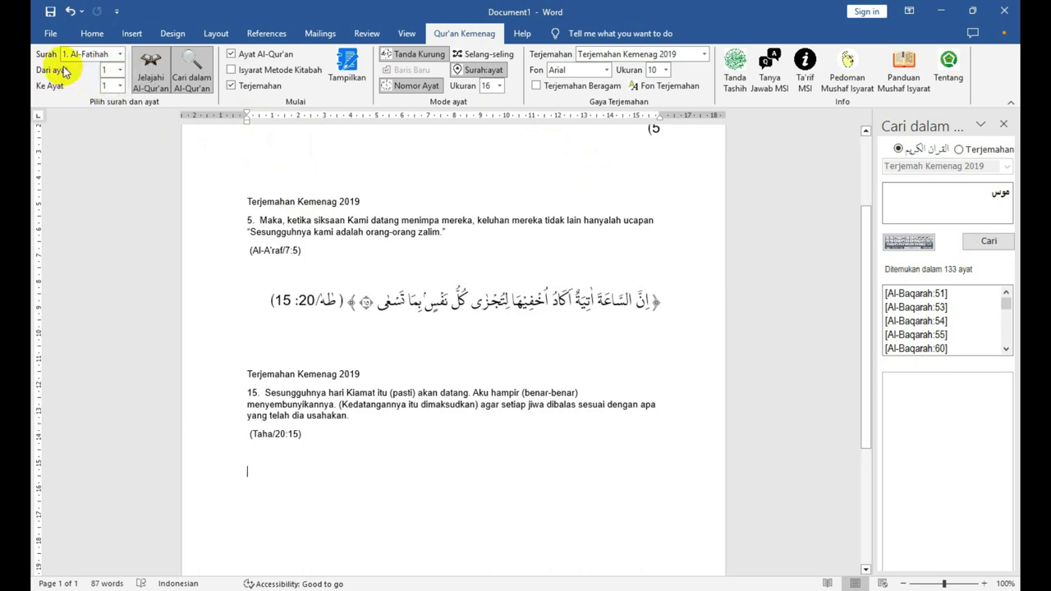
click(120, 86)
click(112, 168)
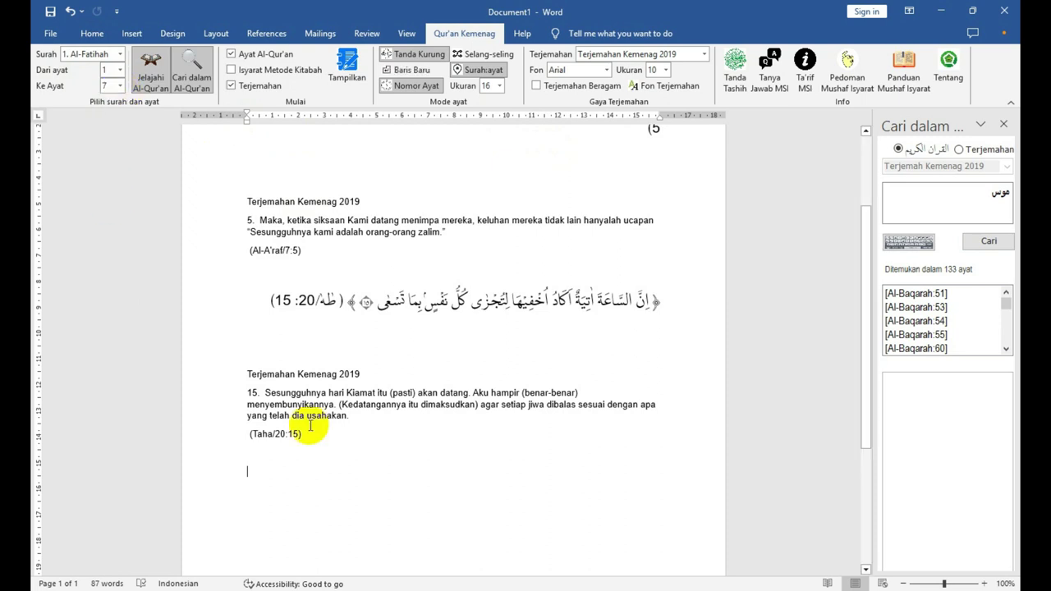
Delete all earlier verses and translations until the document is empty, 0 words.
drag(317, 469, 229, 179)
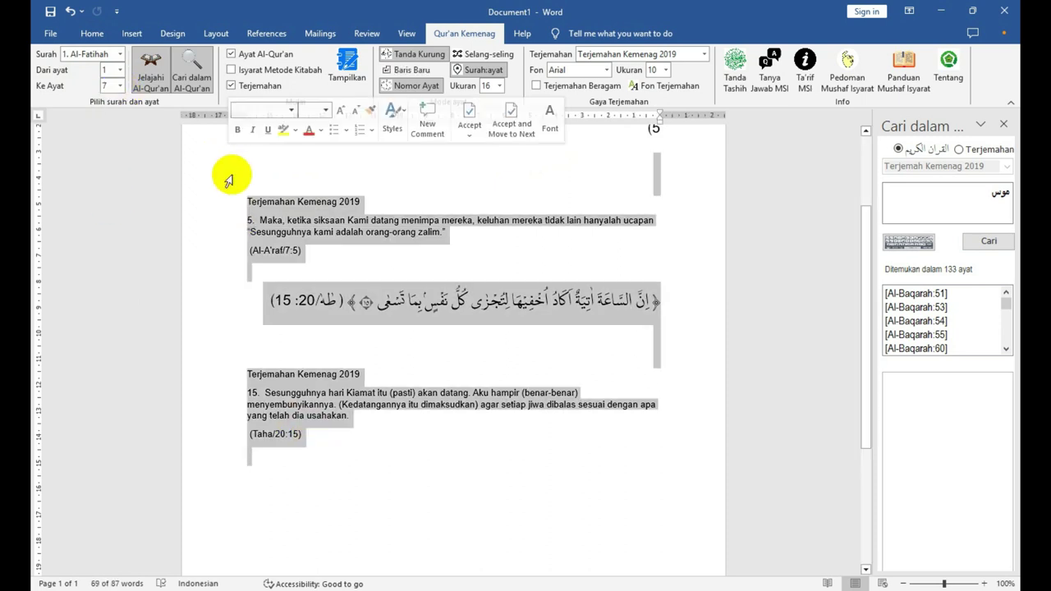
key(Delete)
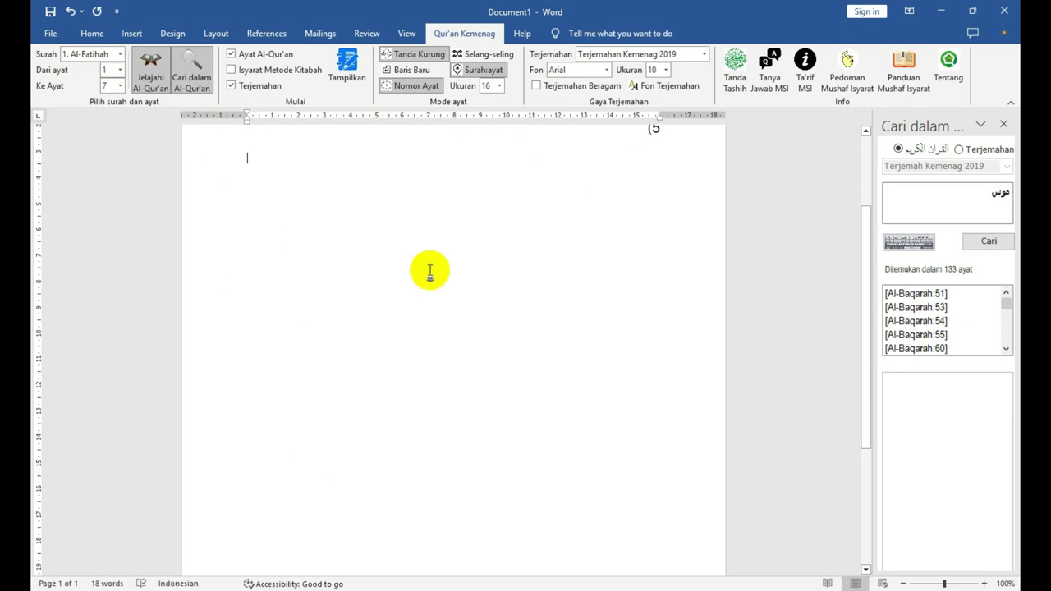
key(ctrl+v)
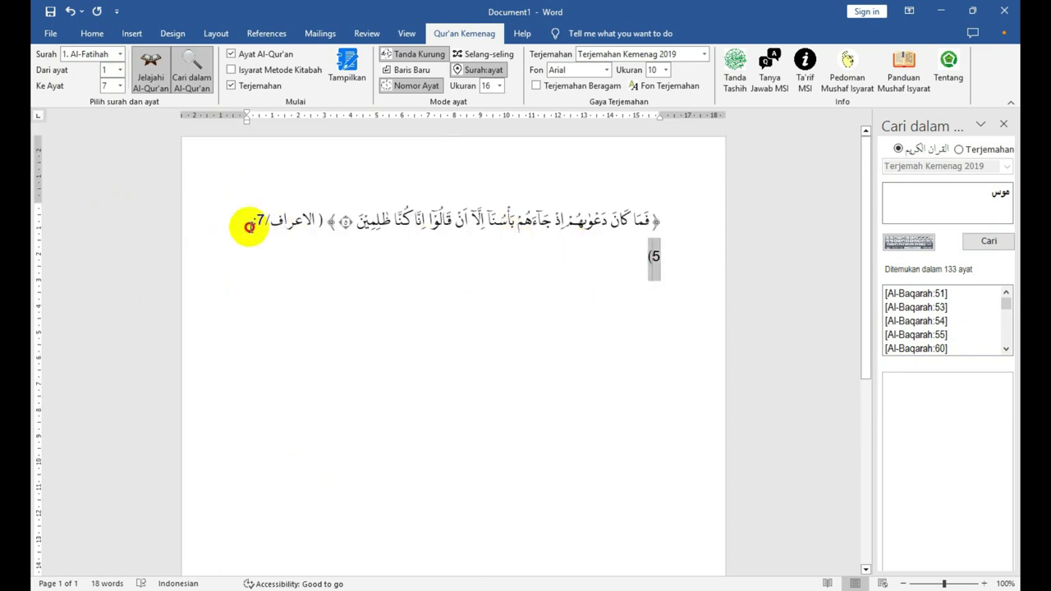
drag(249, 222, 672, 215)
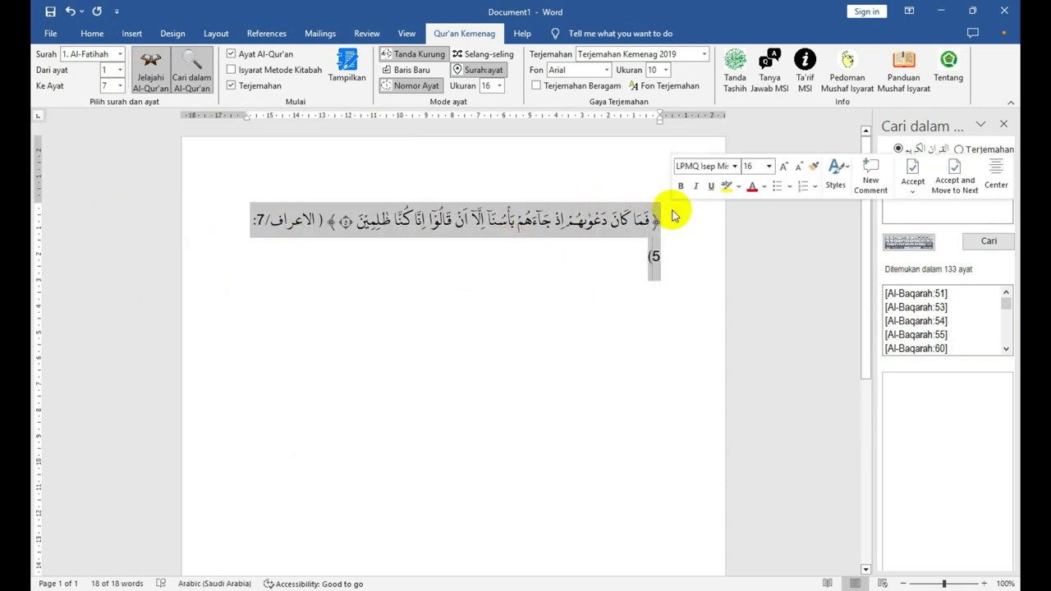
key(Delete)
key(BackSpace)
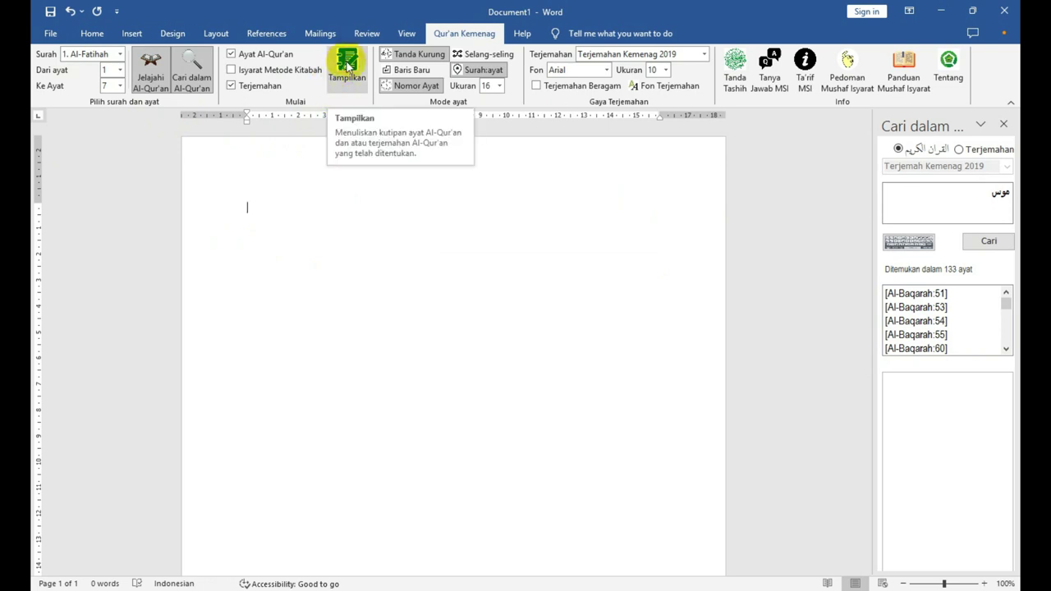
Insert Al-Fatihah 1–7 with its Kemenag 2019 translation, 191 words, and review the Arabic verses.
click(347, 66)
scroll(454, 262, down, 1)
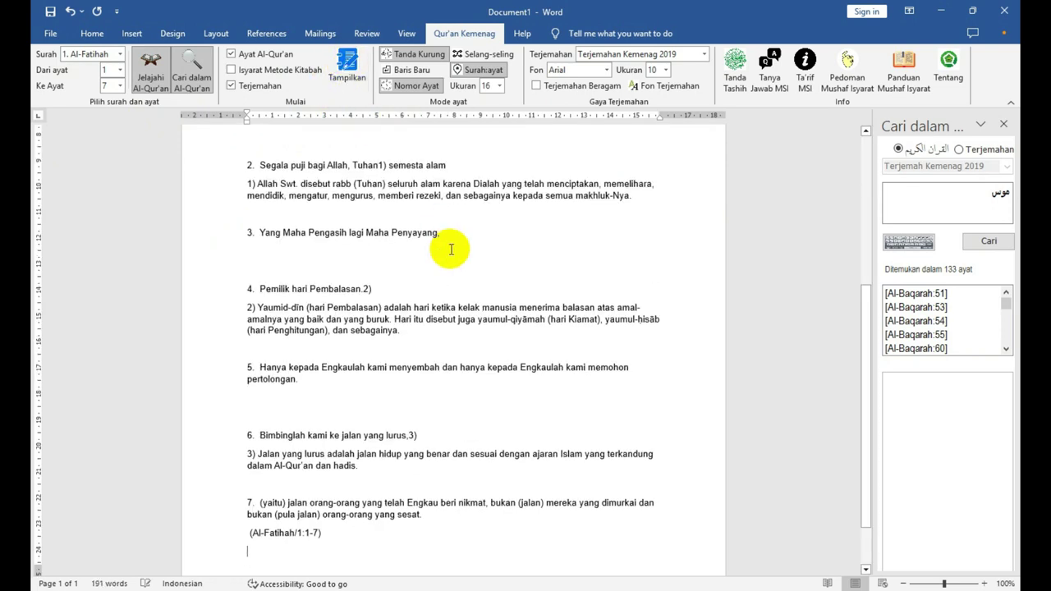
scroll(454, 263, down, 1)
scroll(453, 271, up, 3)
scroll(447, 246, up, 3)
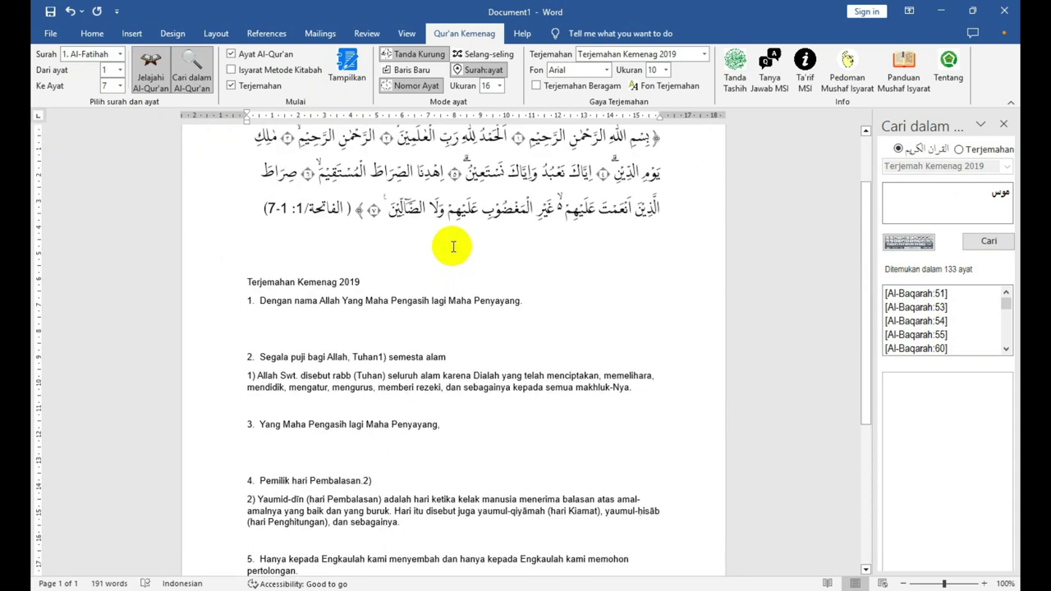
scroll(493, 243, up, 2)
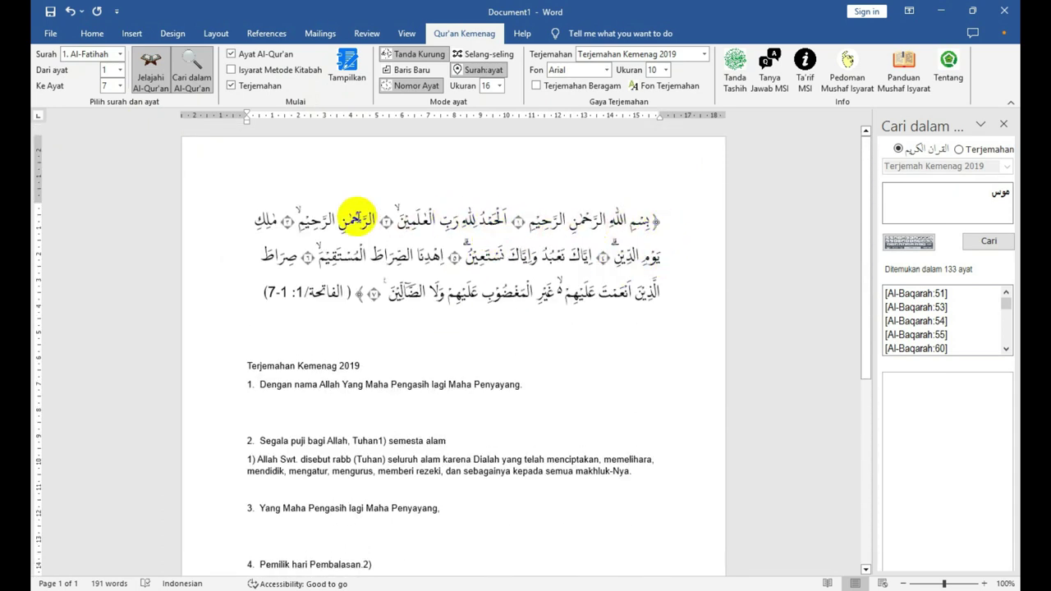